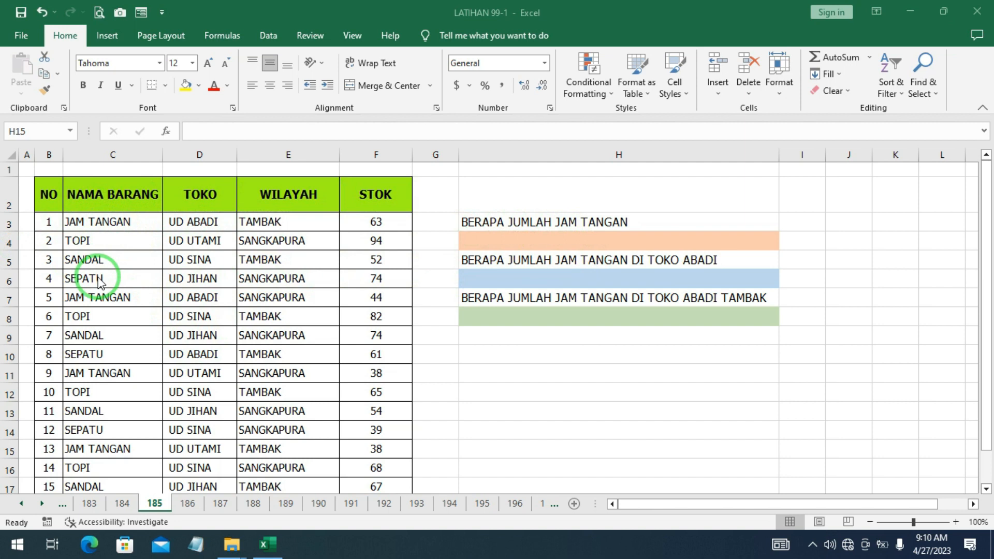
- Start a SUMIFS formula in H4 with the STOK column F3:F17 as the sum range
left_click(496, 237)
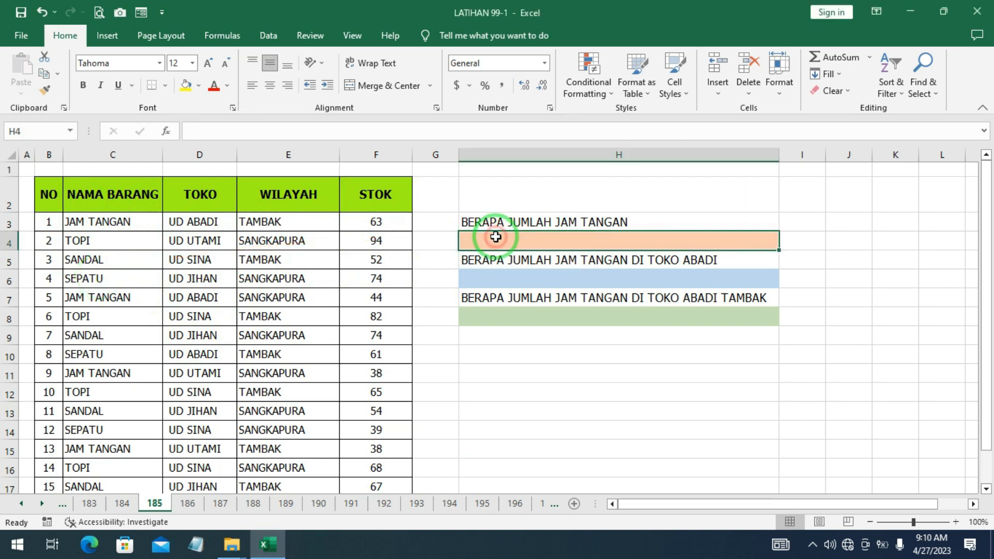
type("=")
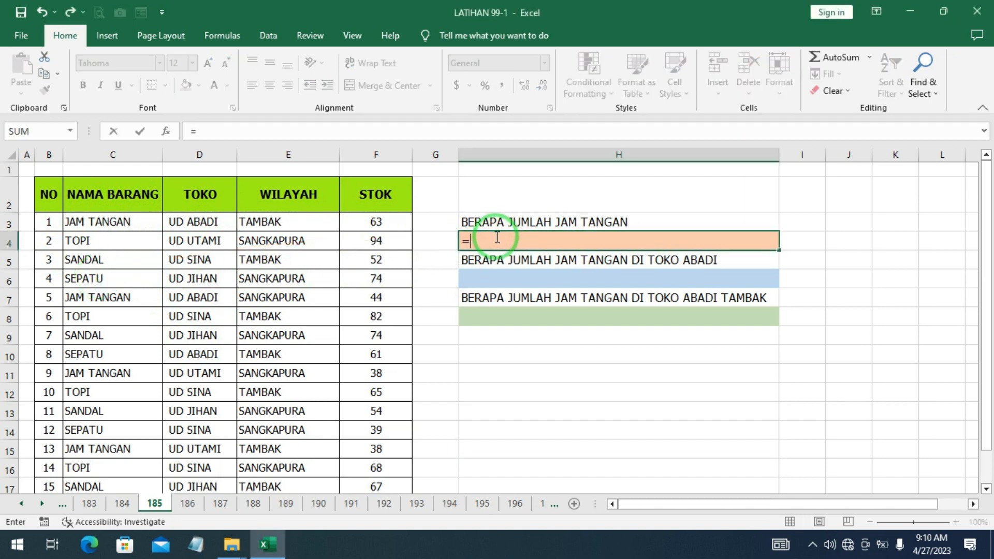
type("SUM")
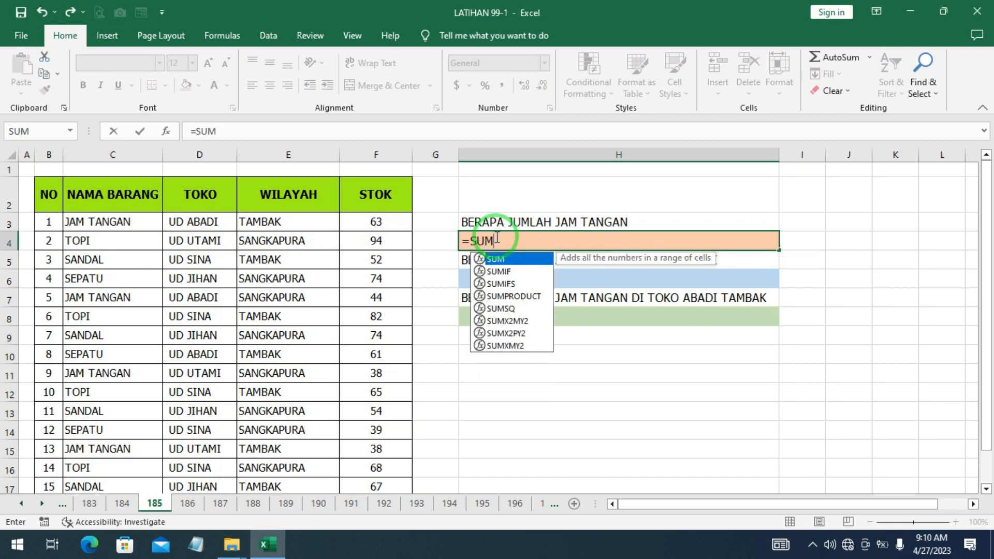
double_click(509, 284)
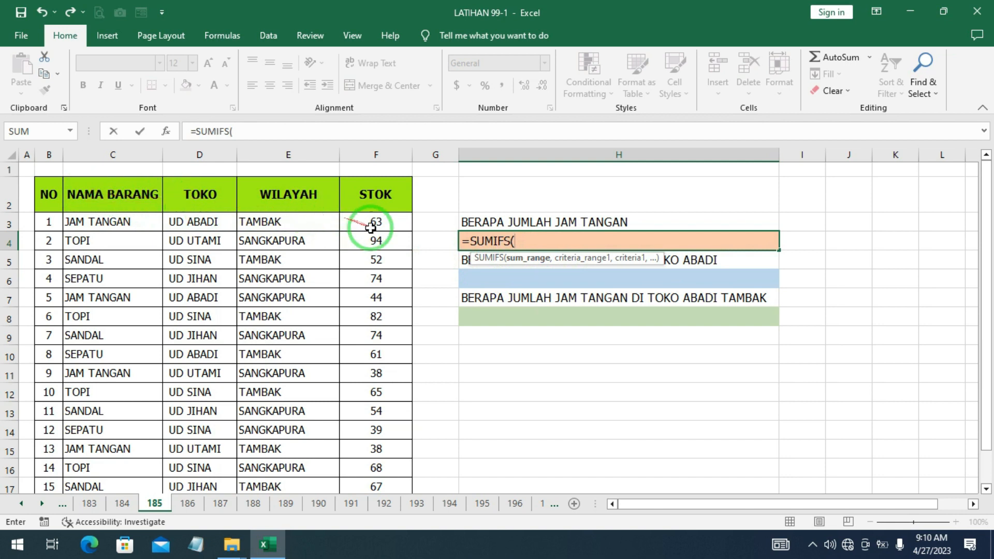
left_click_drag(373, 222, 382, 479)
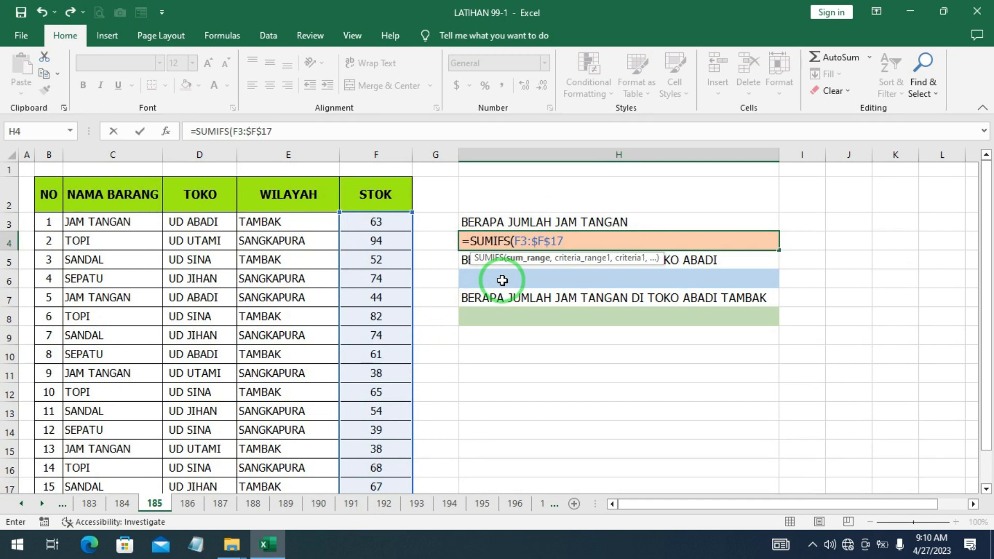
type(",")
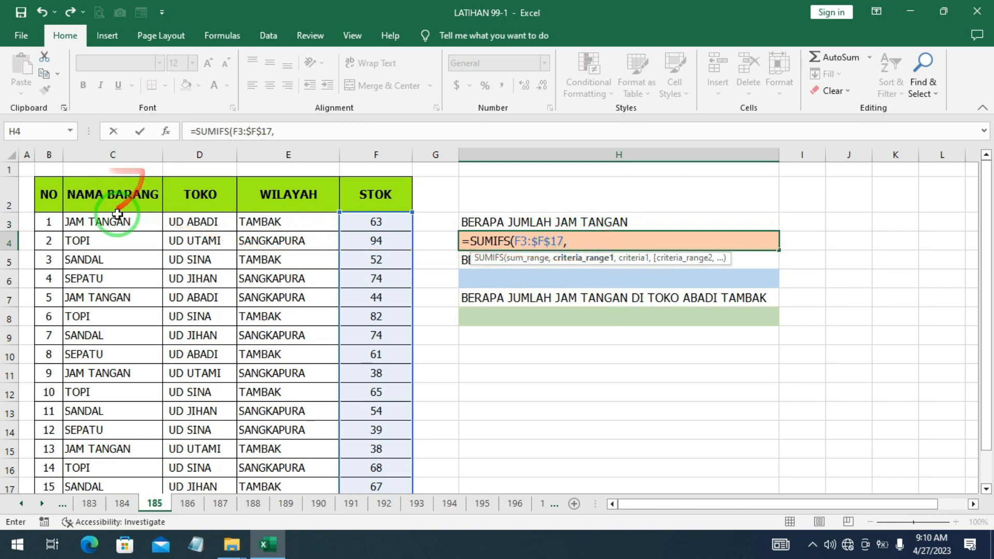
- Add the absolute criteria range $C$3:$C$17 with criterion "JAM TANGAN" and enter the formula
left_click_drag(112, 219, 133, 437)
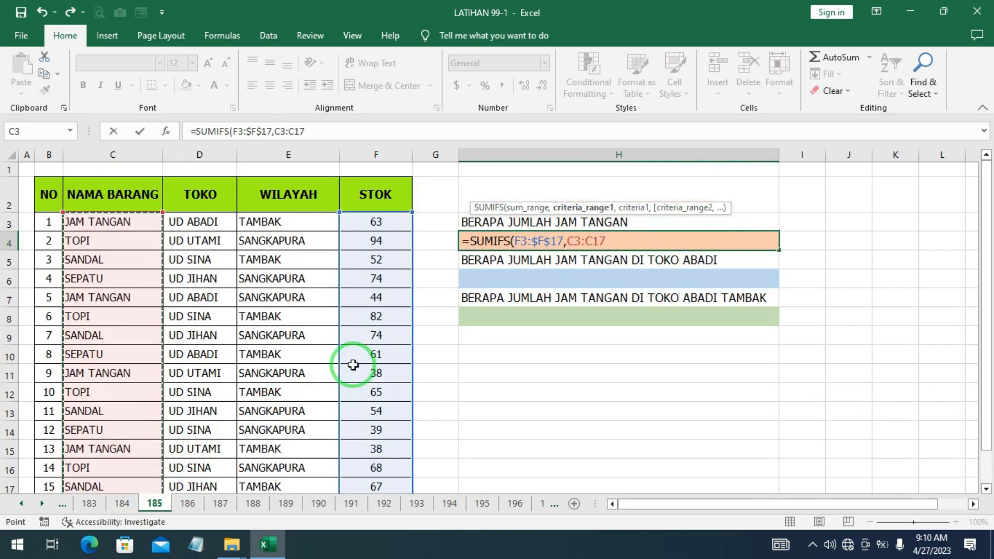
key("F4")
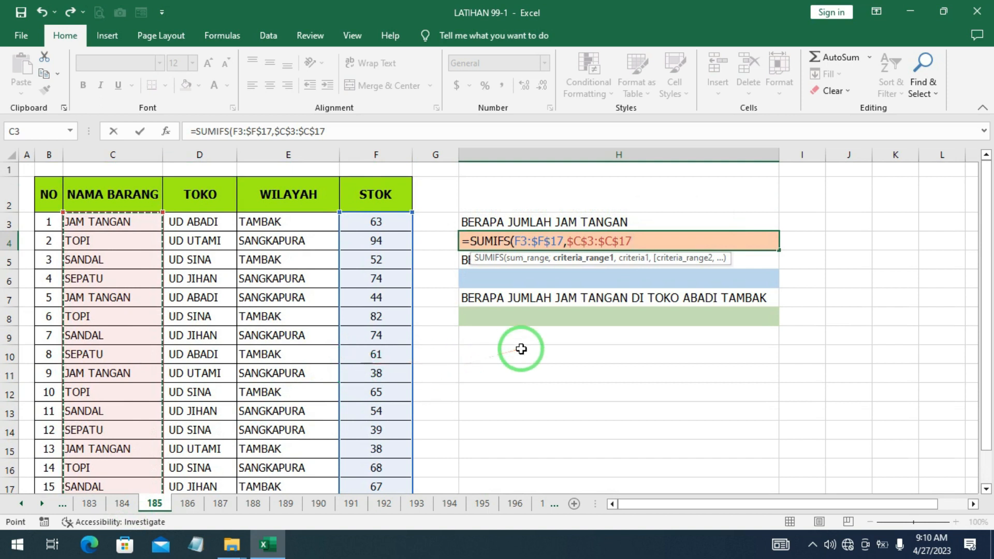
type(",\"JAM TANGAN")
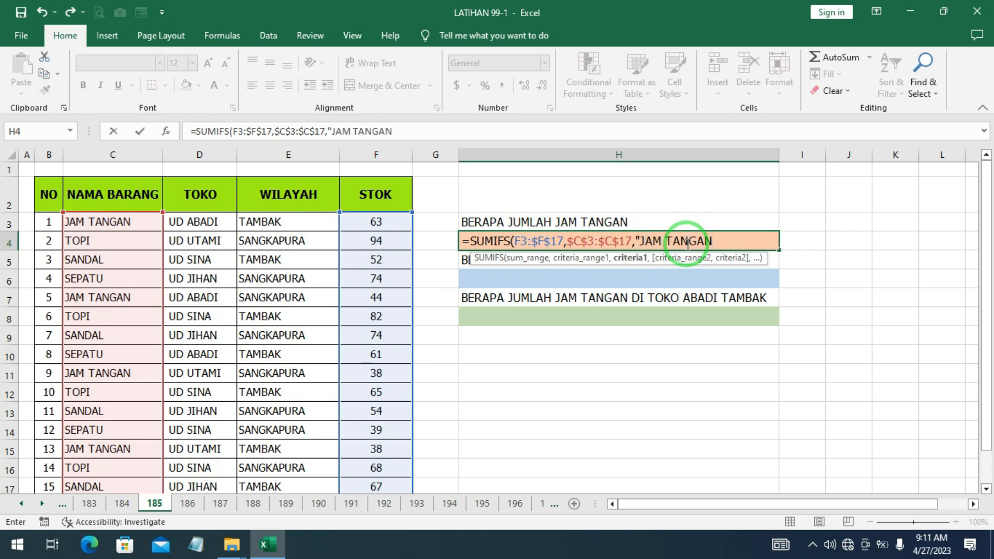
type(")")
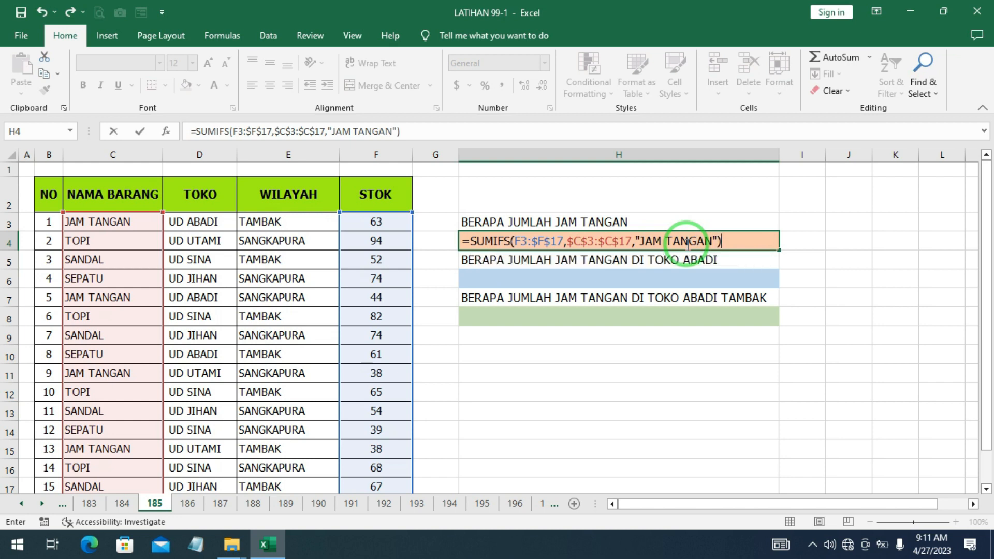
key("Return")
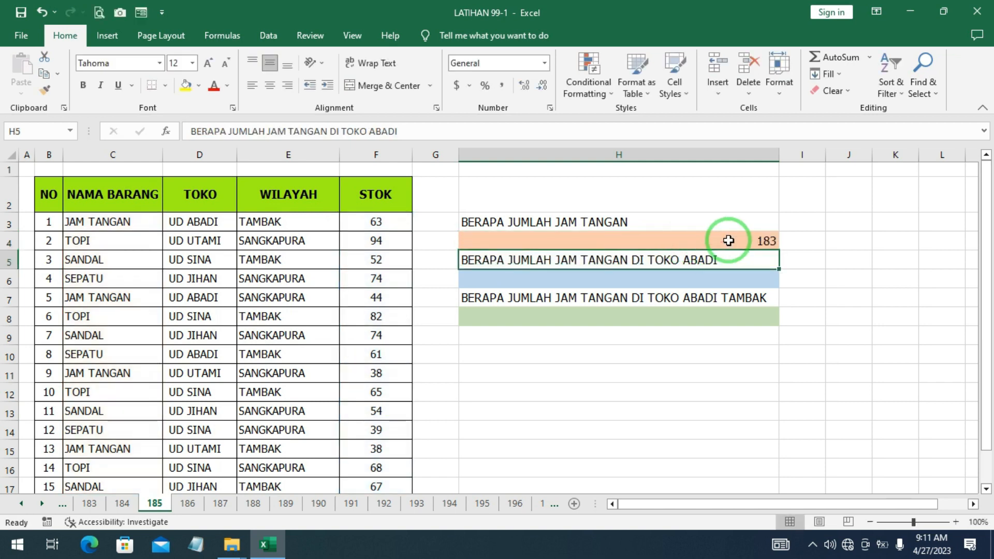
- Check the H4 result by selecting the JAM TANGAN stock values in the STOK column
double_click(729, 240)
key("Return")
left_click_drag(728, 240, 472, 273)
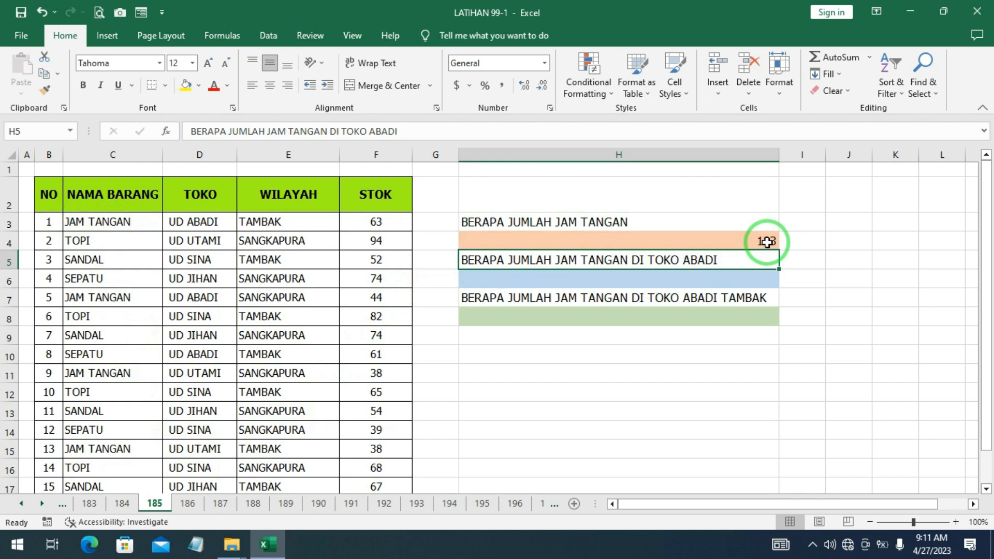
scroll(377, 204, "down", 1)
scroll(378, 206, "up", 1)
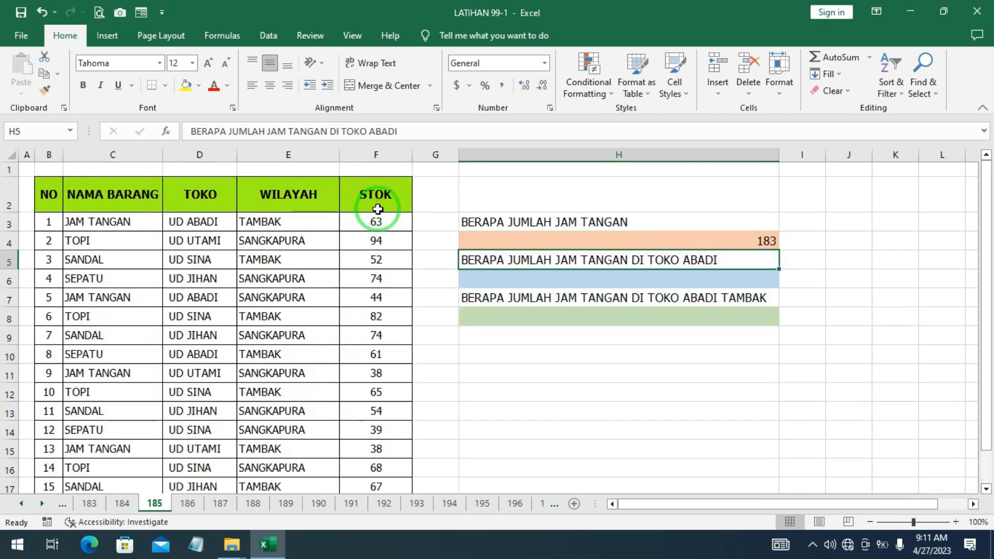
left_click(378, 222)
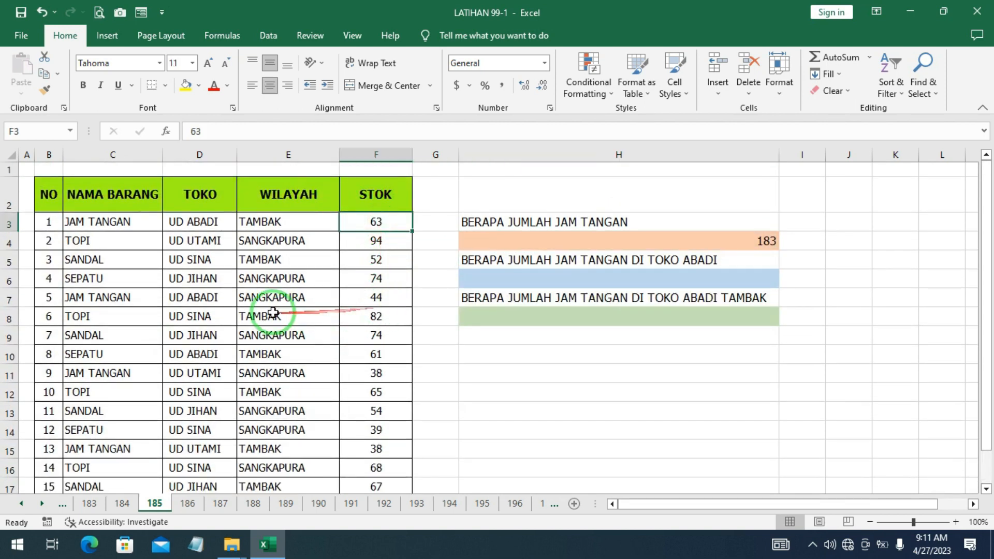
left_click(362, 297, "ctrl")
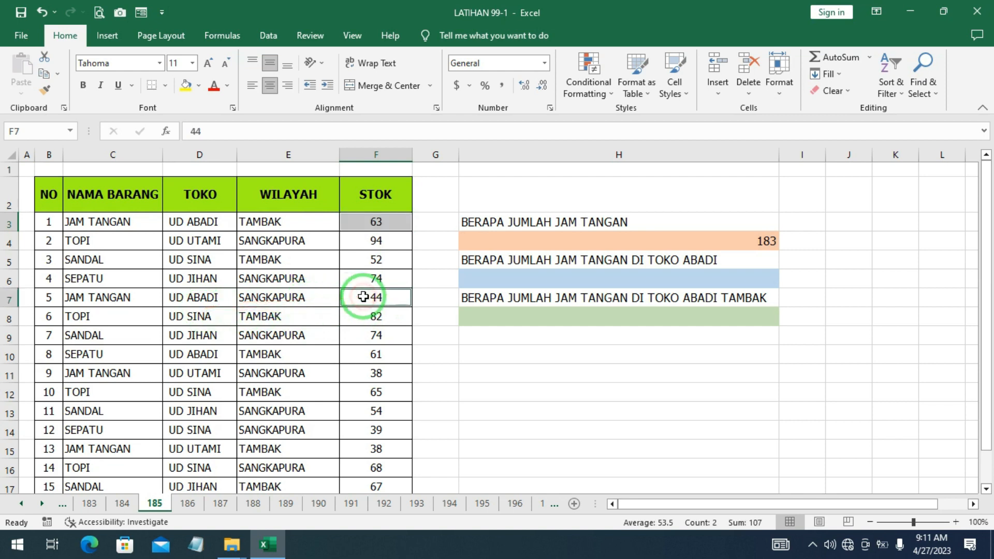
left_click(380, 375, "ctrl")
scroll(379, 373, "down", 1)
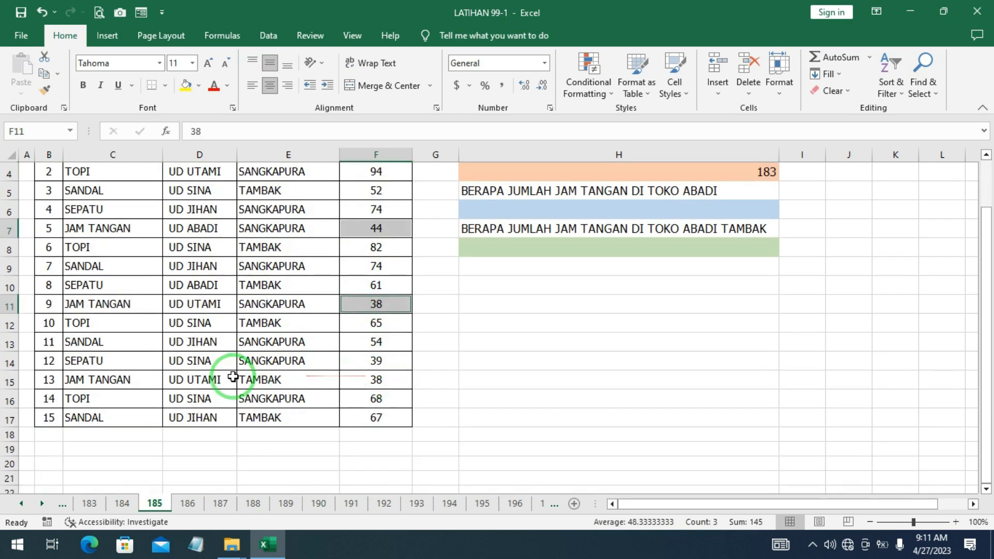
left_click(371, 382, "ctrl")
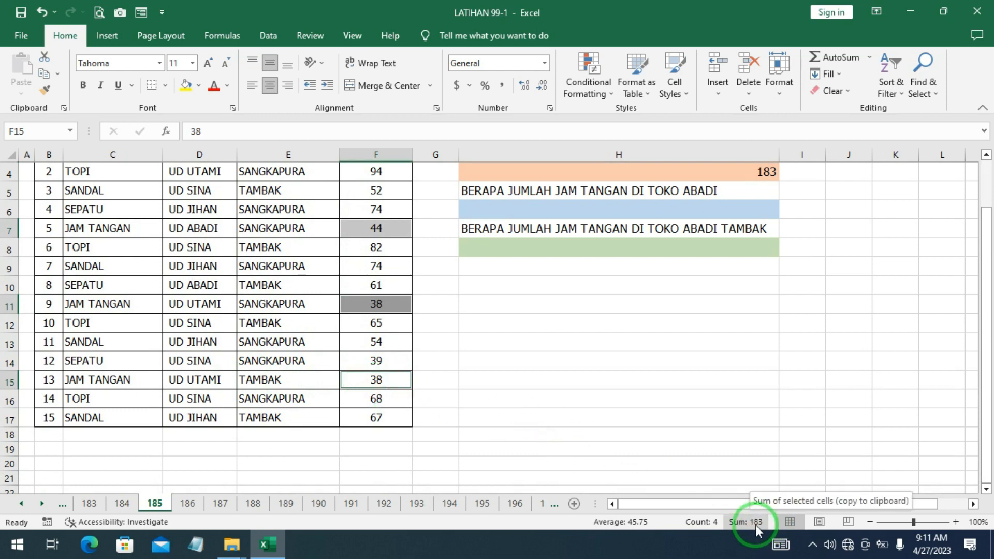
scroll(761, 315, "up", 1)
left_click(682, 388)
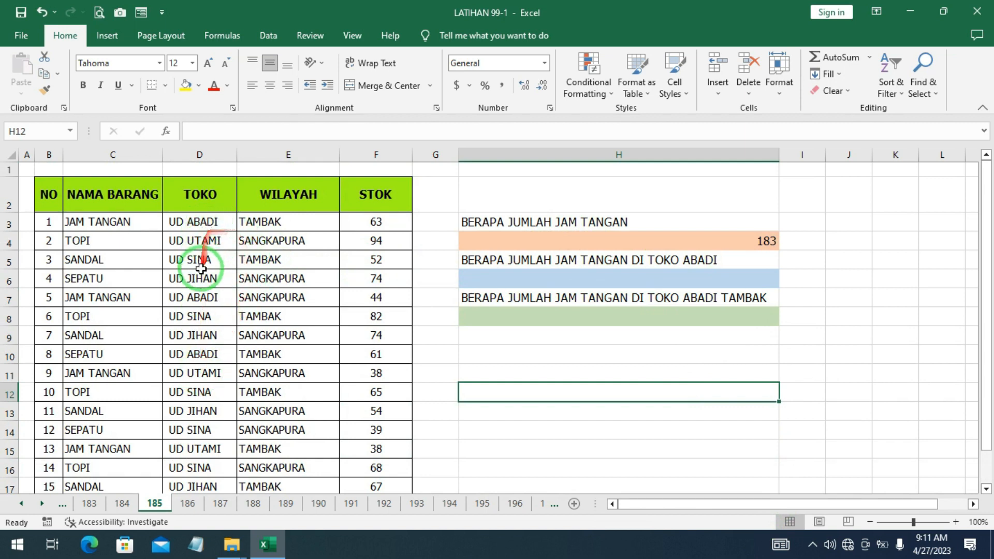
- Start a SUMIFS formula in H6 with the absolute sum range $F$3:$F$17
left_click(588, 279)
type("=")
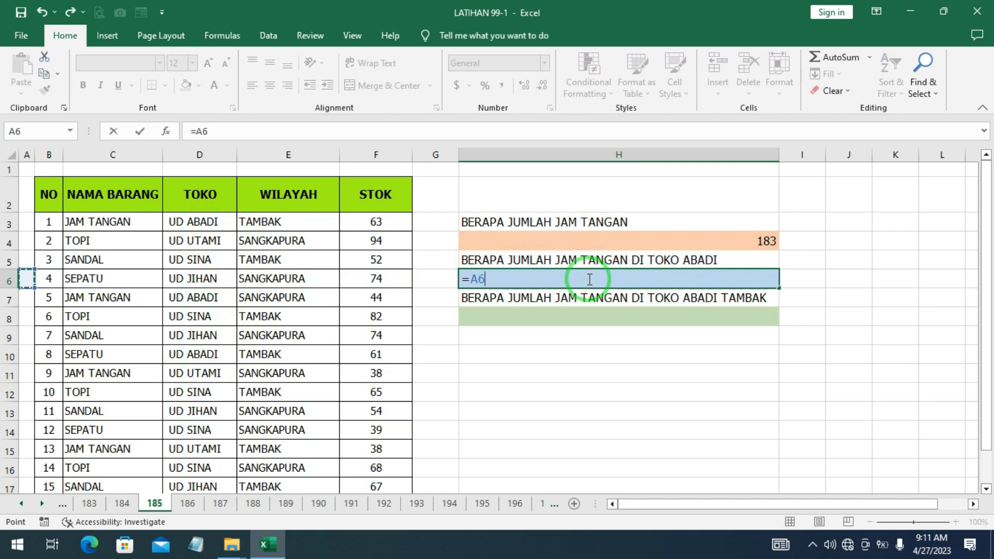
key("BackSpace")
key("BackSpace")
key("BackSpace")
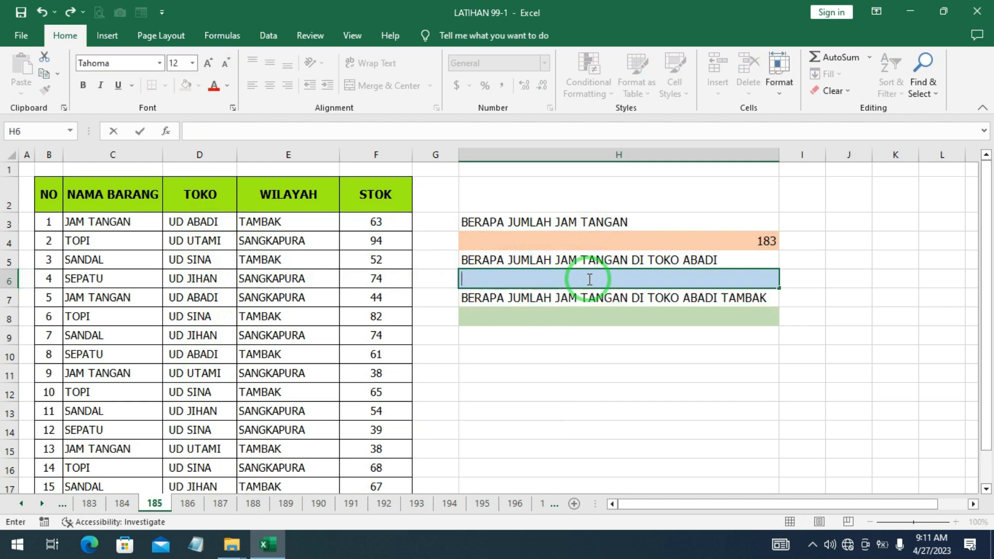
type("=")
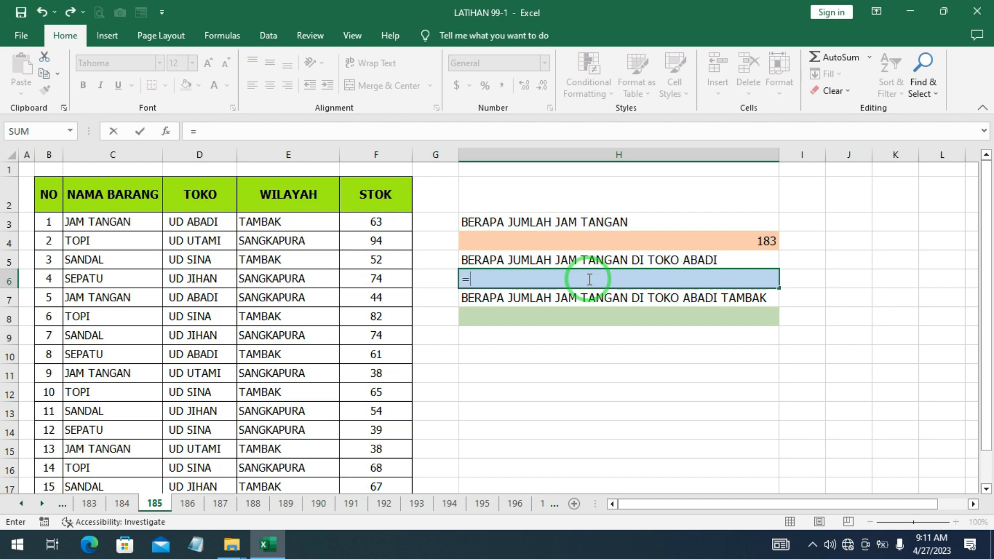
type("SUM")
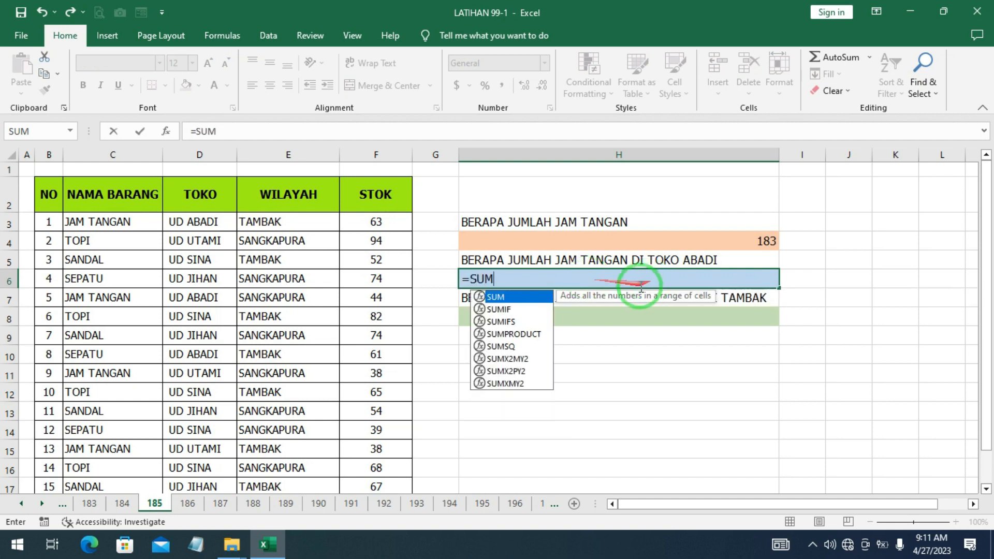
double_click(510, 323)
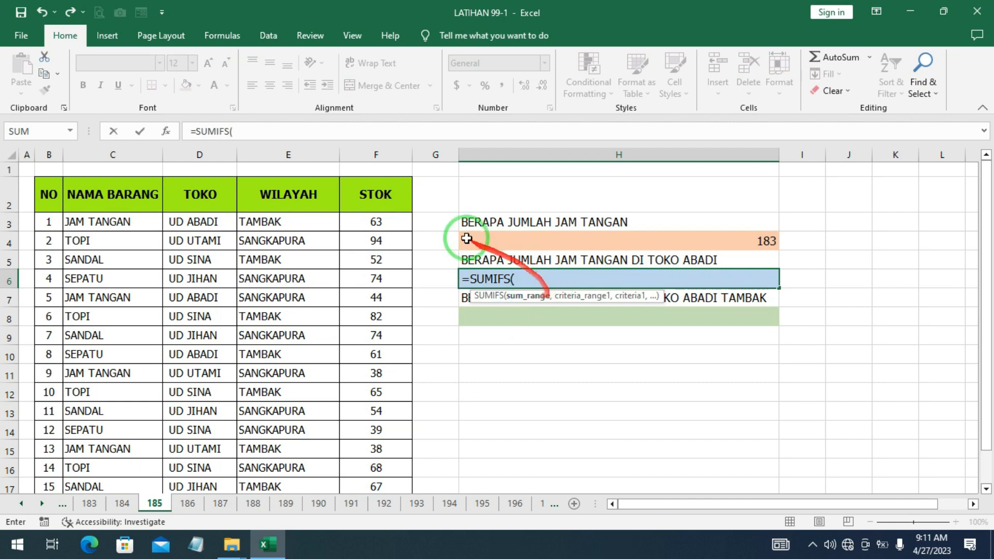
left_click_drag(375, 222, 385, 444)
scroll(440, 418, "up", 1)
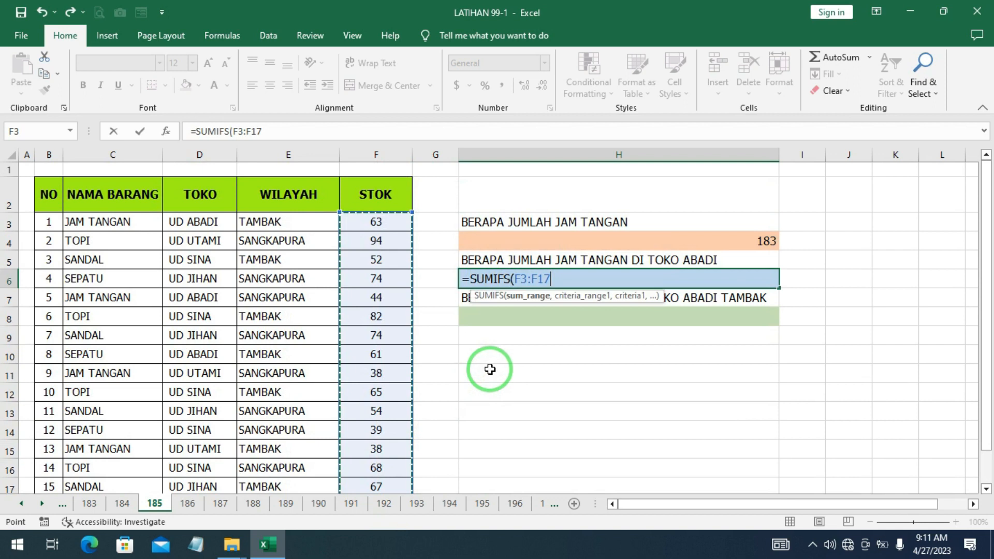
key("F4")
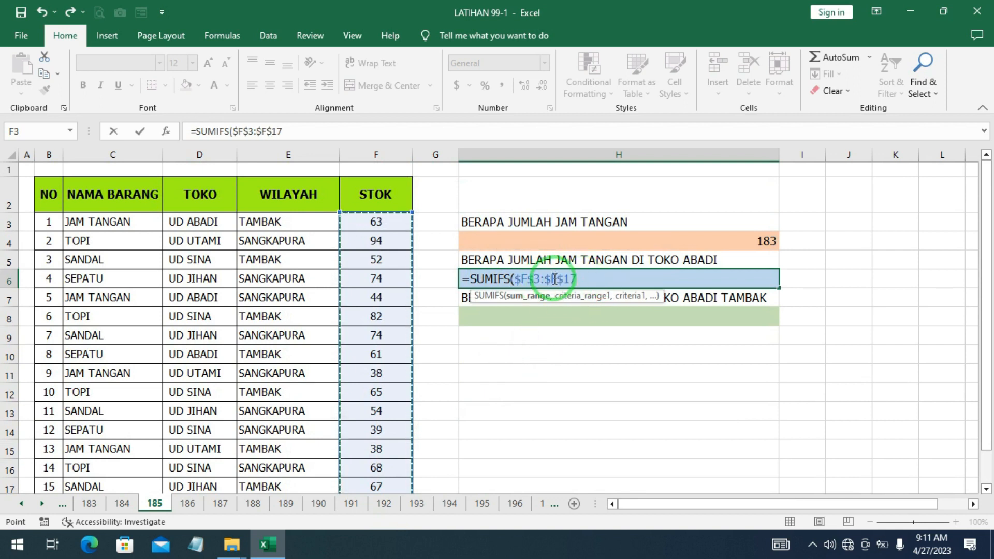
- Add the absolute criteria range $C$3:$C$17 with criterion "JAM TANGAN" to the H6 formula
type(",")
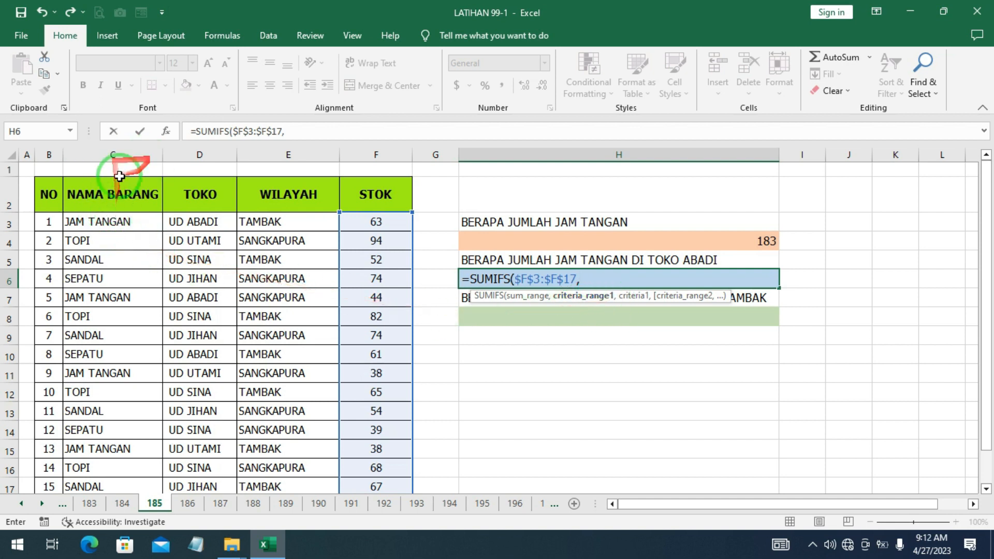
left_click_drag(120, 222, 129, 437)
left_click(140, 434)
scroll(317, 353, "up", 1)
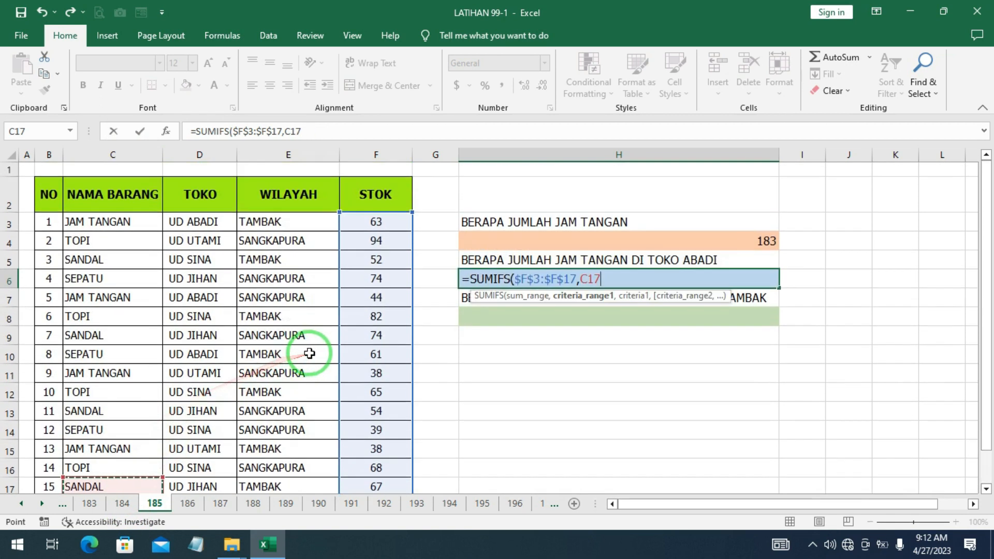
mouse_move(104, 222)
left_mouse_down()
mouse_move(99, 501)
mouse_move(107, 433)
mouse_move(95, 417)
mouse_move(115, 156)
mouse_move(120, 223)
left_mouse_up()
left_click(106, 434)
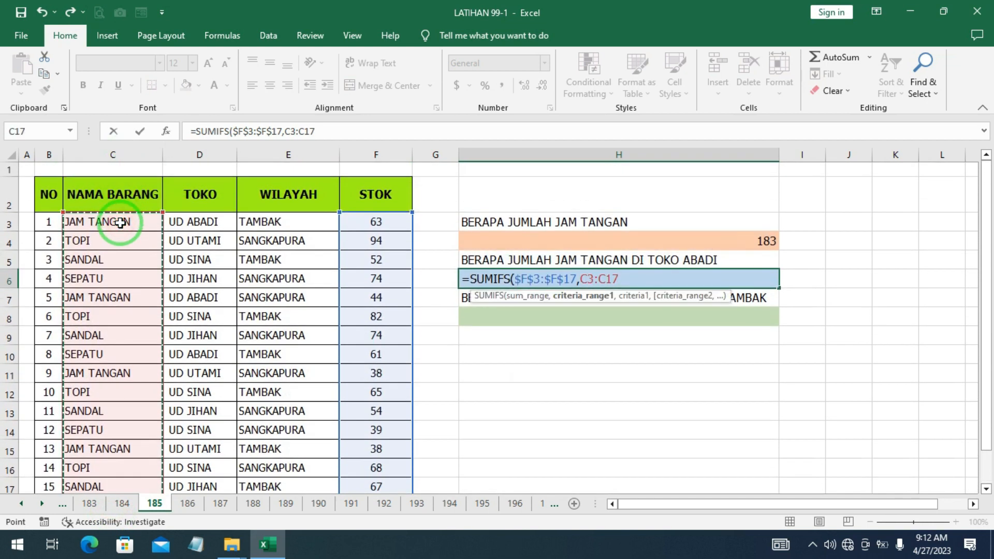
key("F4")
left_click(690, 289)
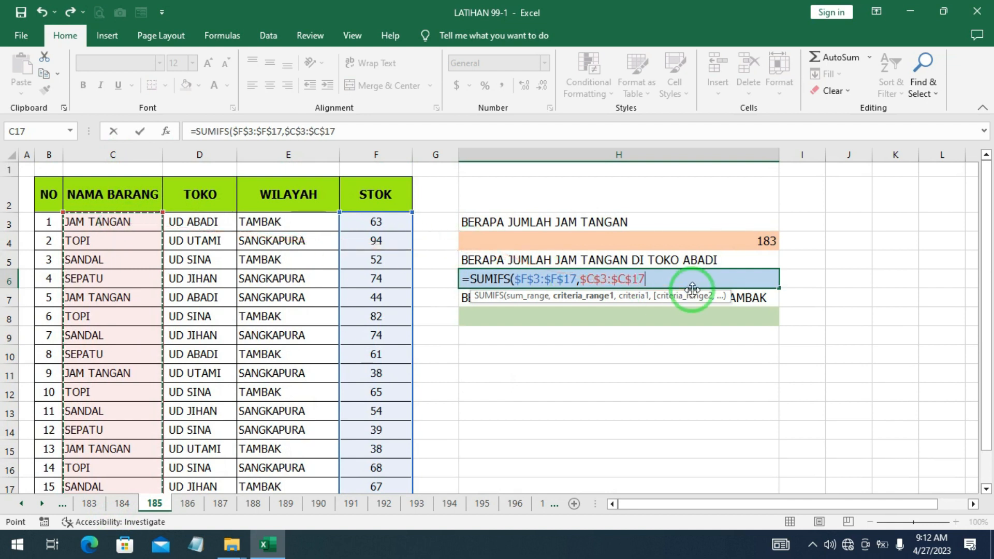
type(",\"JAM TANGAN")
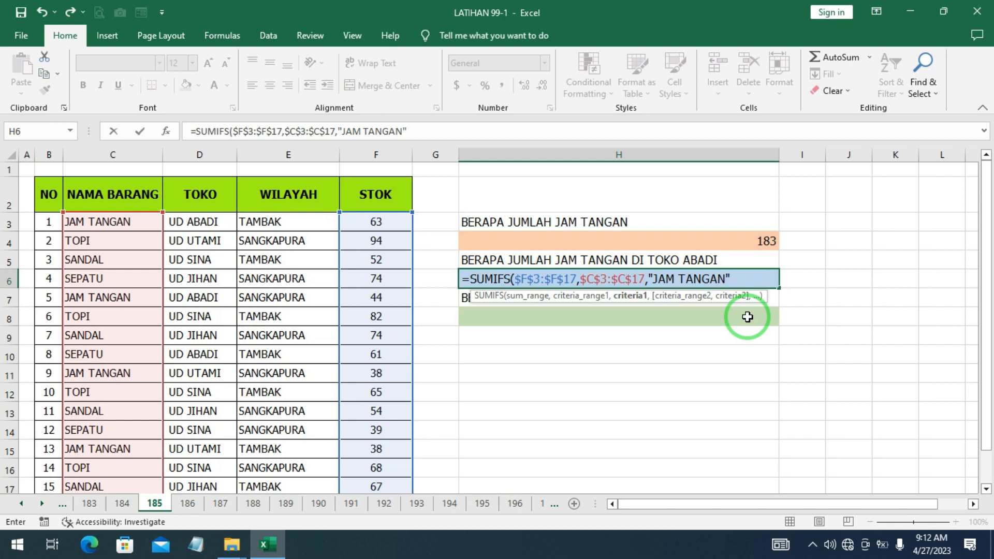
type(",")
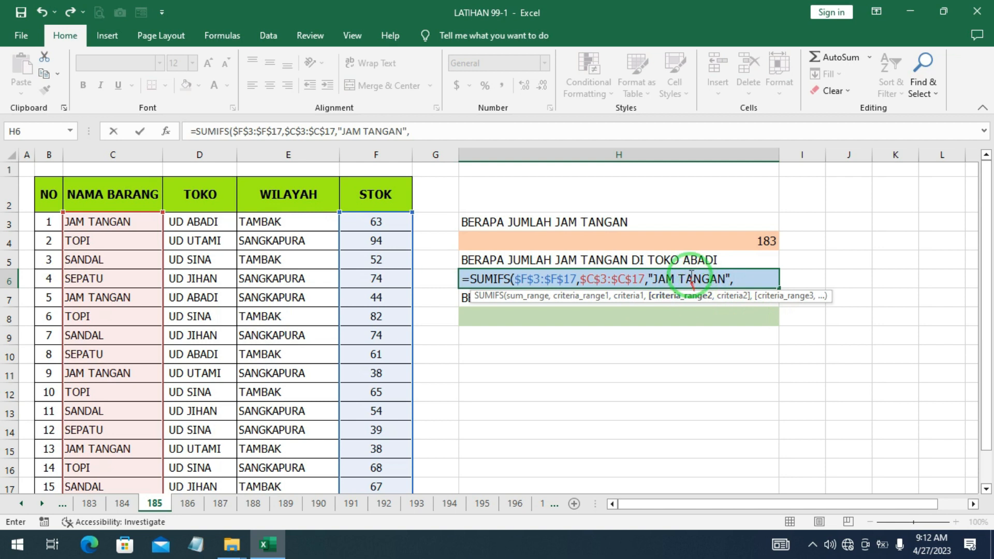
- Add the absolute criteria range $D$3:$D$17 with criterion "UD ABADI" to the H6 formula and enter it
left_click_drag(196, 222, 195, 445)
scroll(244, 388, "up", 1)
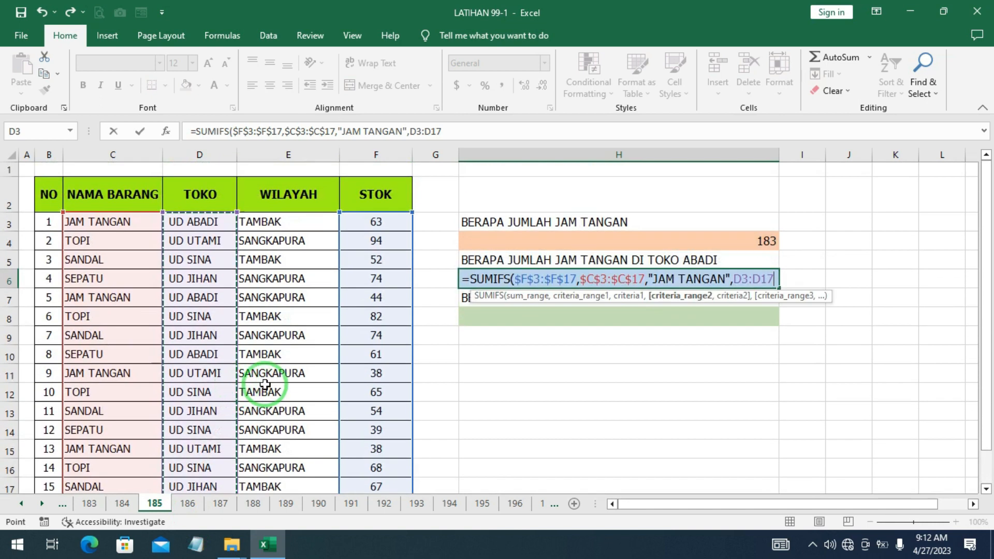
key("F4")
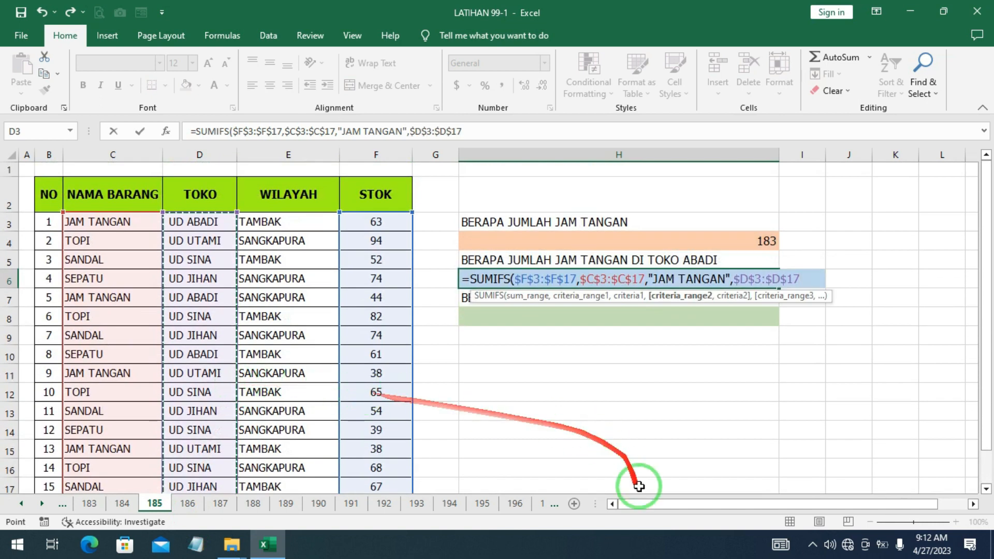
type(",\"UD ABADI\"(")
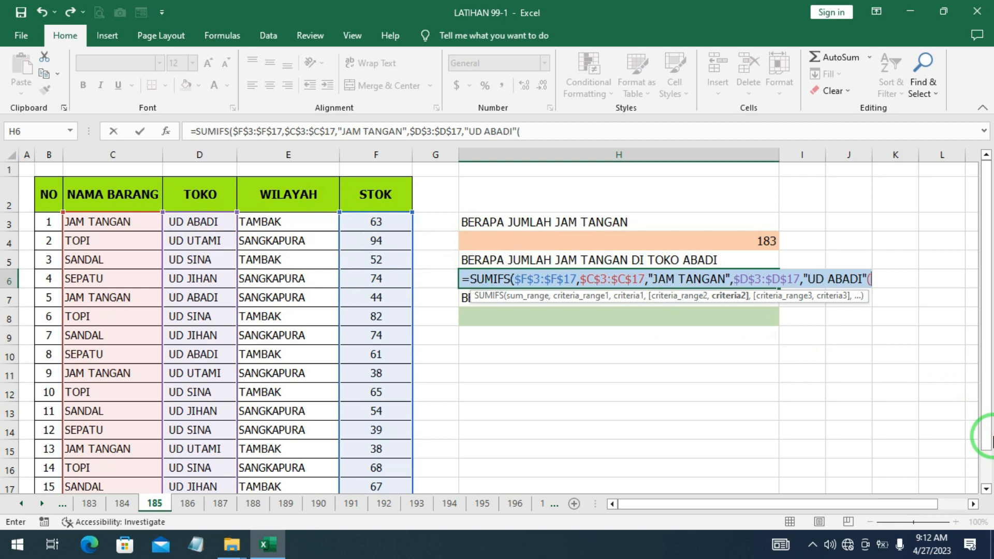
type(")")
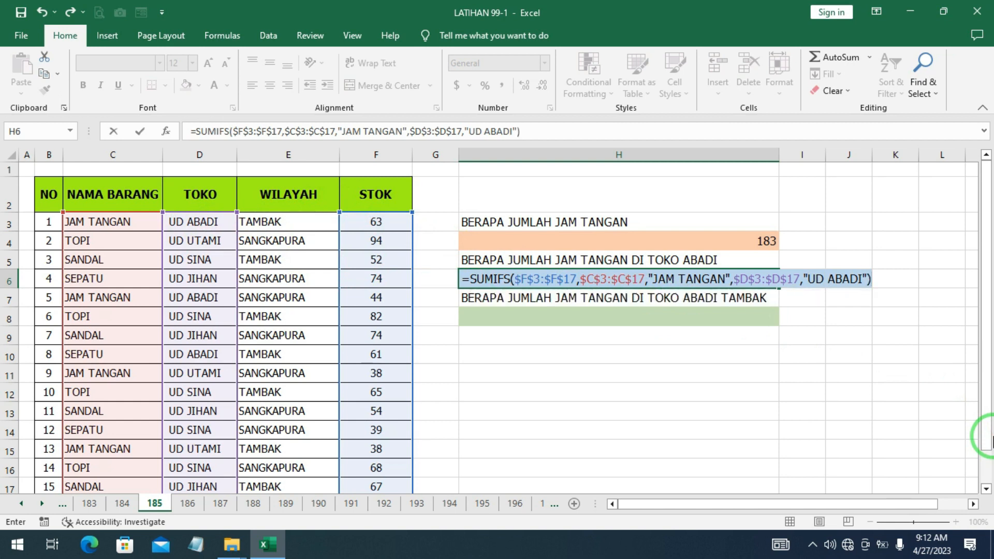
key("Return")
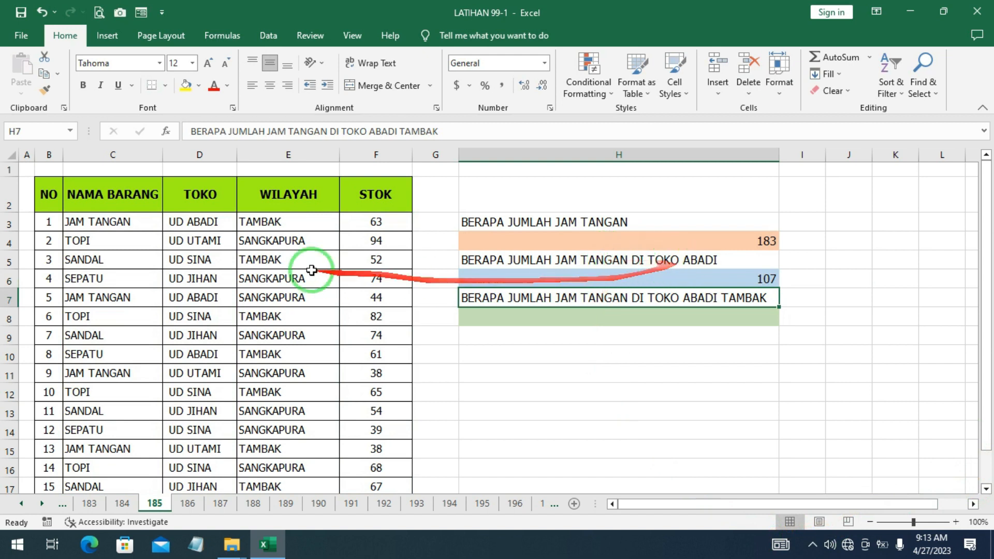
- Change the H6 formula's store criterion to "TOKO ABADI"
left_click(765, 279)
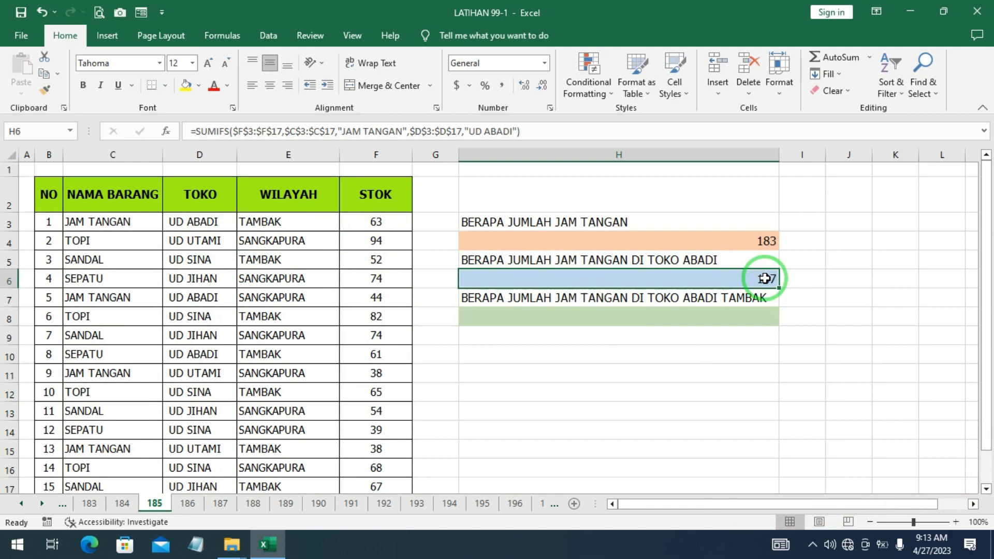
double_click(765, 279)
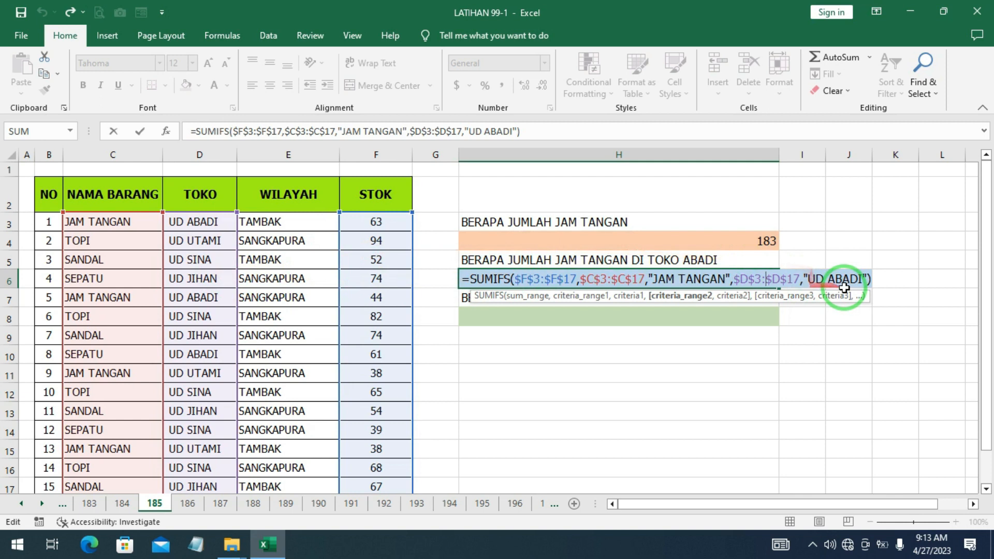
left_click(823, 280)
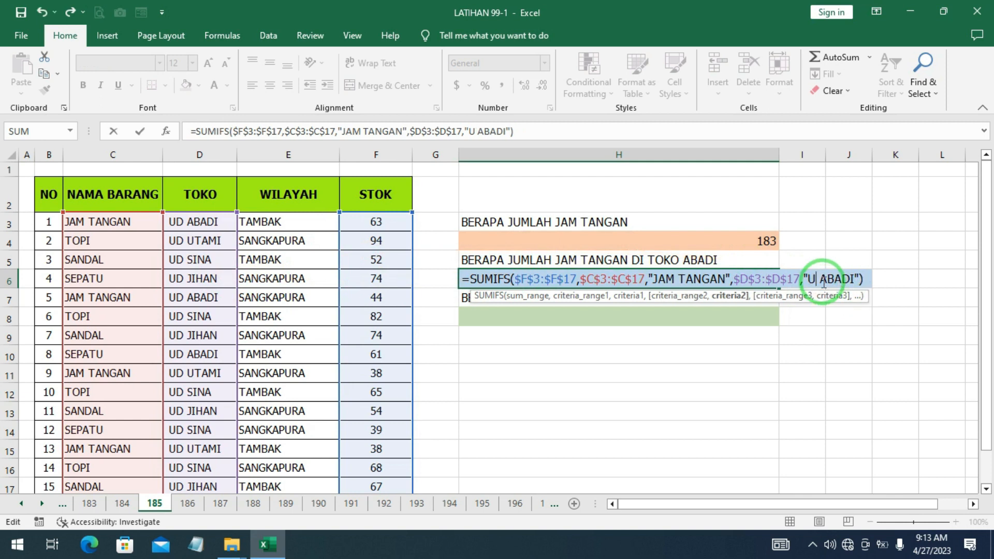
type("T")
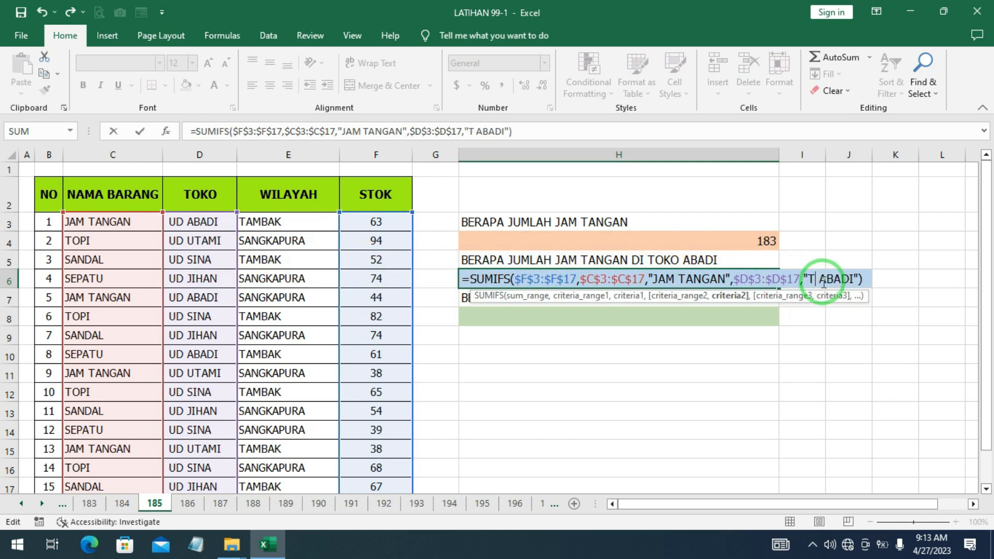
type("OKO")
key("Return")
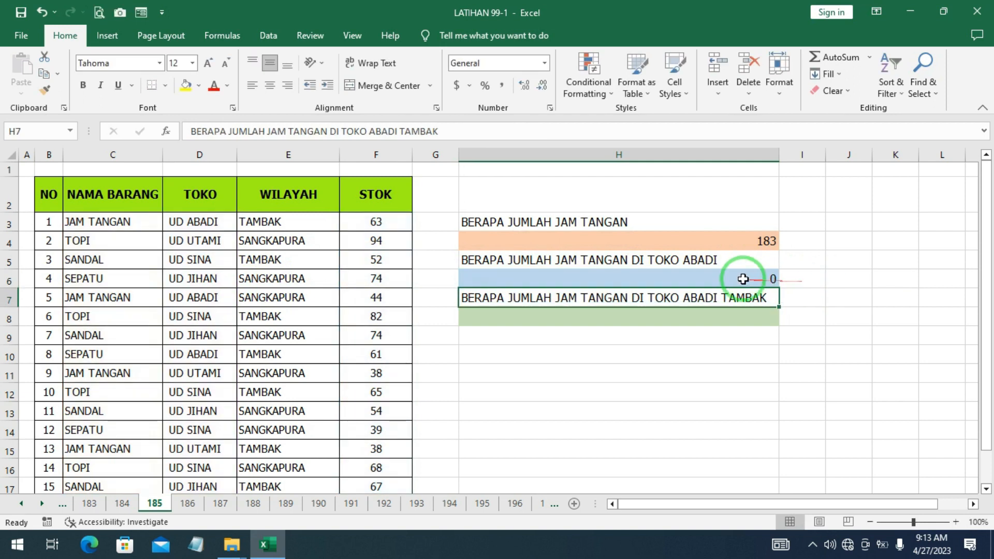
- Change the H6 formula's store criterion back to "UD ABADI"
left_click(744, 280)
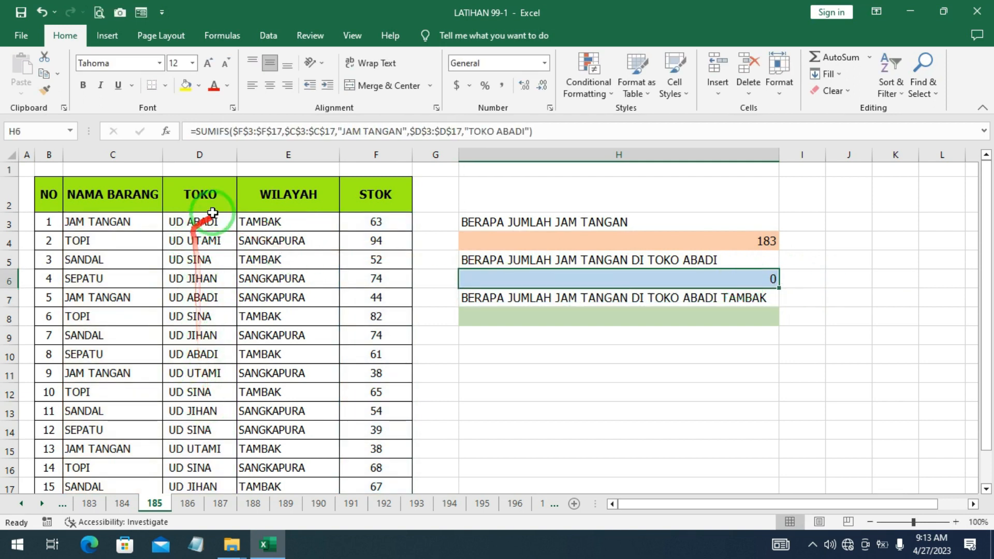
double_click(743, 275)
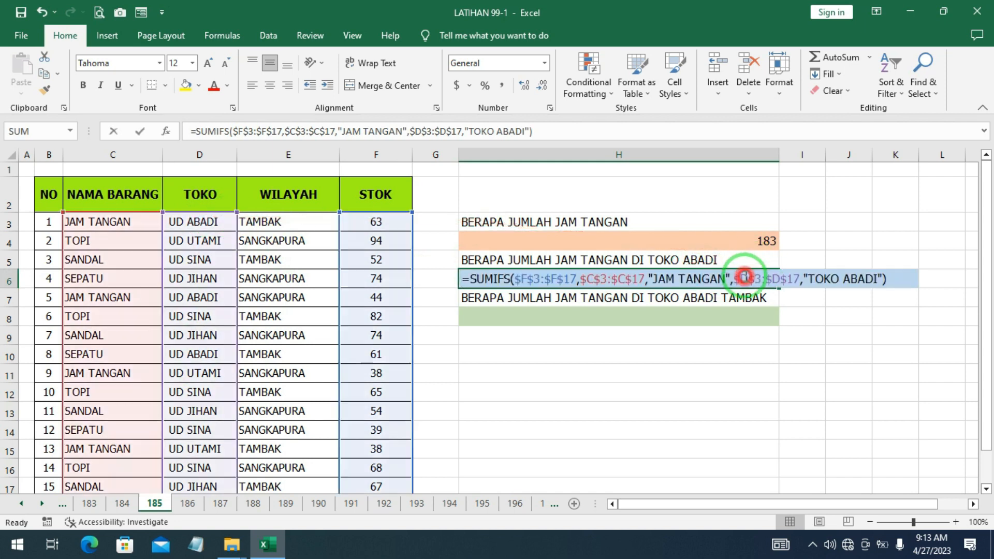
left_click(840, 280)
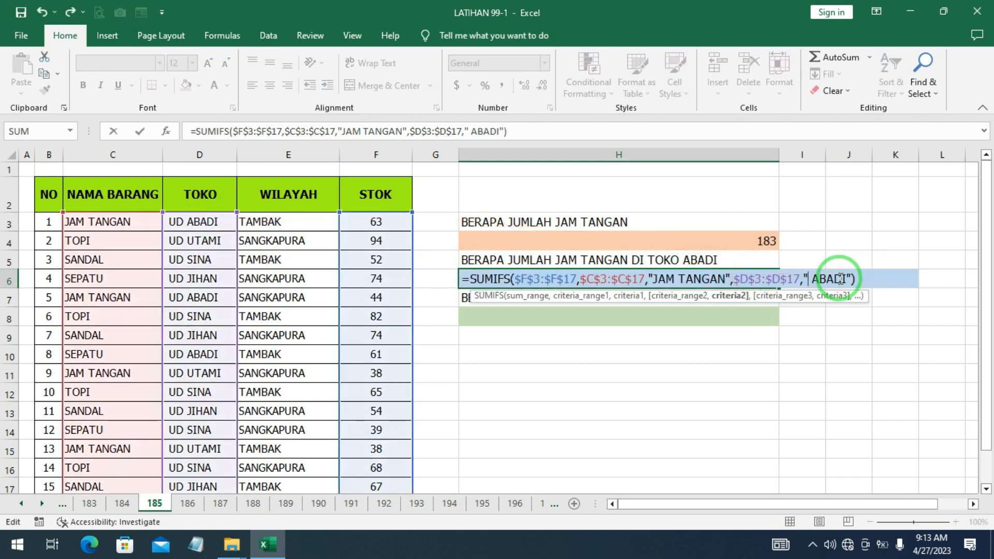
key("Return")
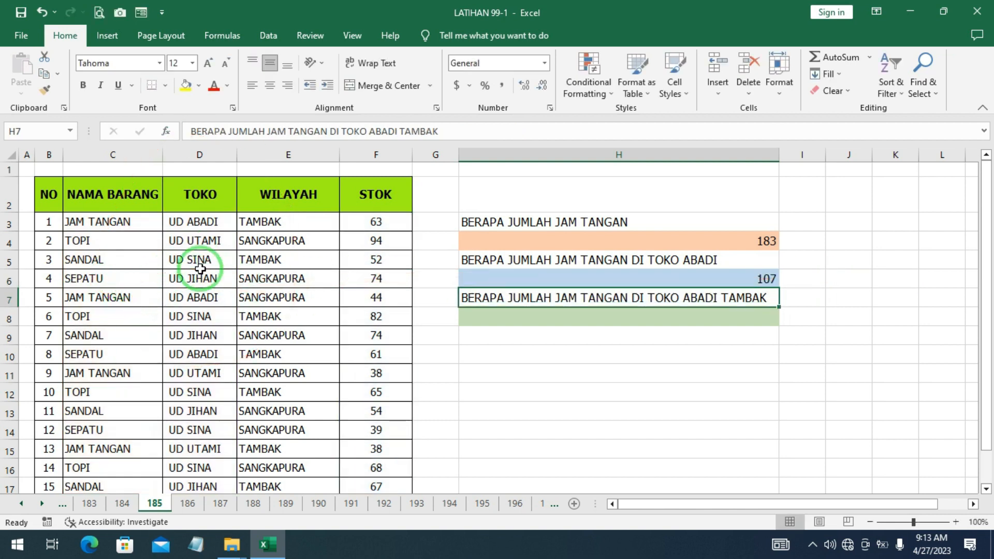
- Start a SUMIFS formula in H8 with the absolute sum range $F$3:$F$17
left_click(613, 316)
type("=")
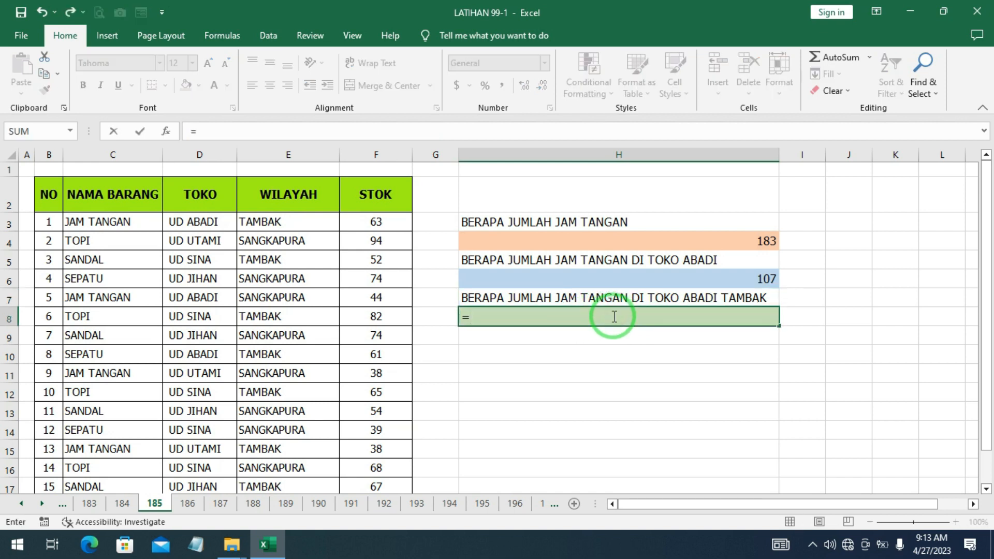
type("SUMI")
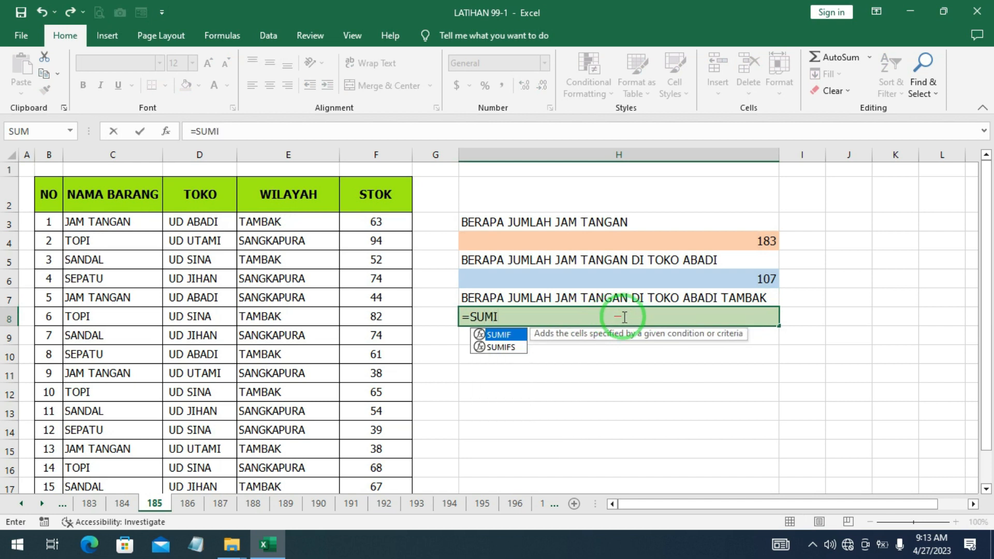
double_click(511, 346)
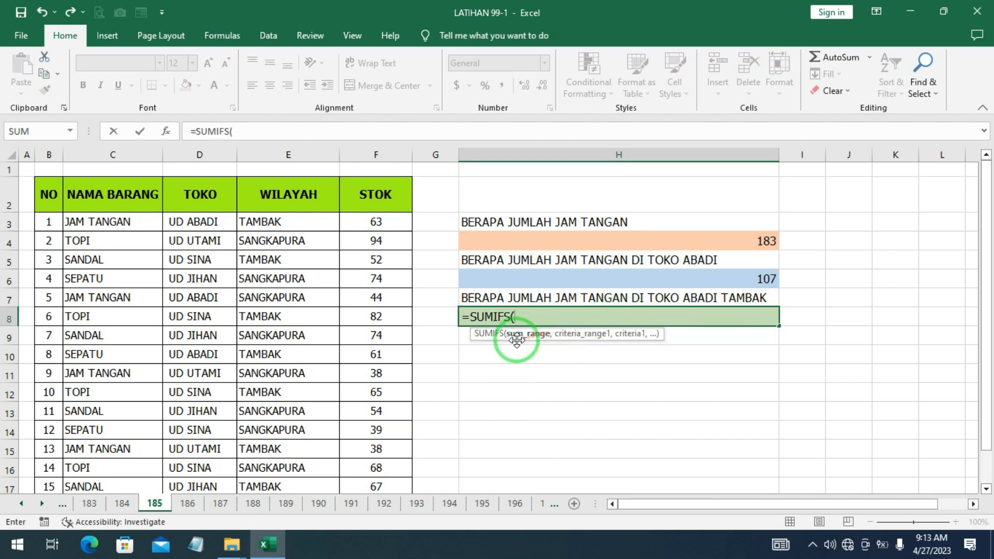
left_click_drag(382, 222, 389, 437)
scroll(460, 371, "up", 1)
key("F4")
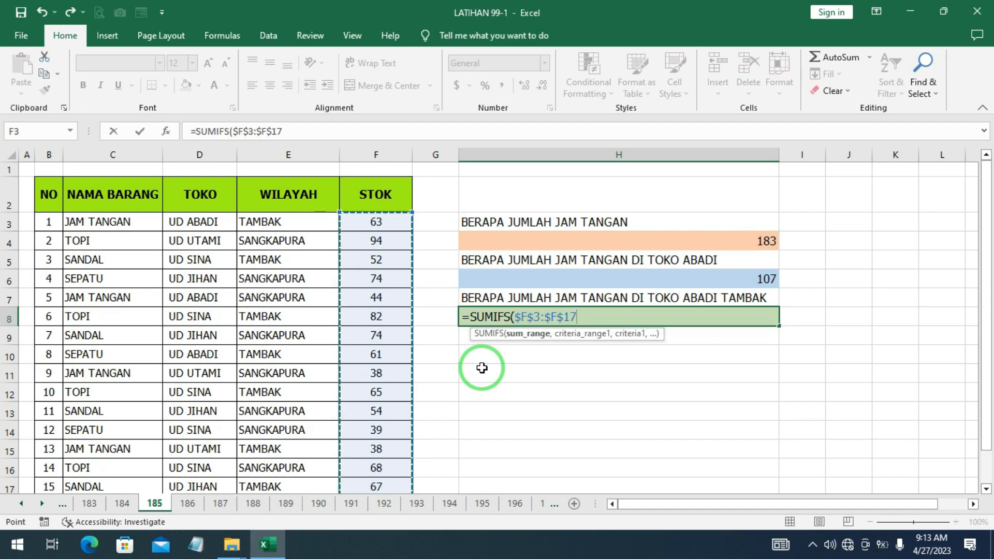
type(",")
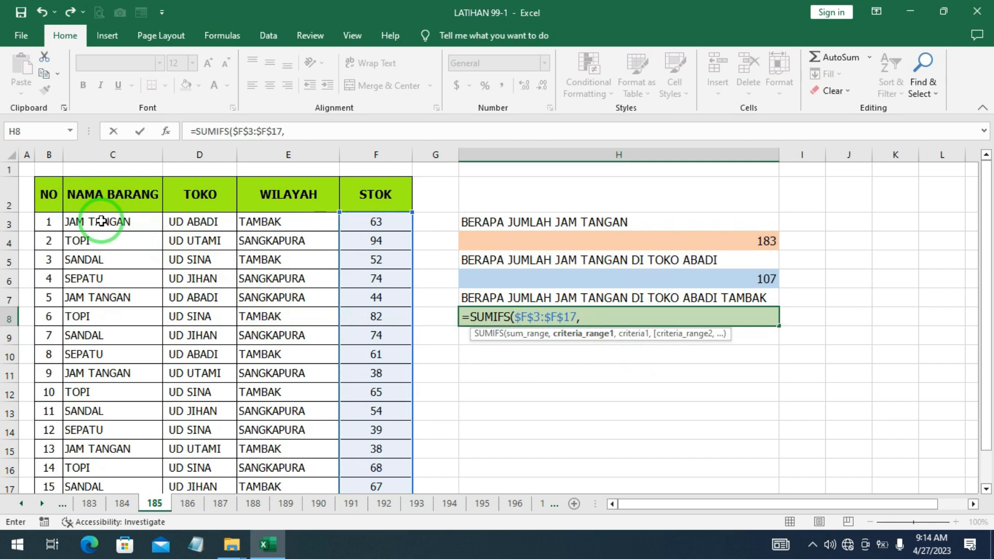
- Add the absolute criteria range $C$3:$C$17 with criterion "JAM TANGAN" to the H8 formula
mouse_move(96, 221)
left_mouse_down()
mouse_move(91, 433)
mouse_move(127, 428)
mouse_move(127, 417)
mouse_move(127, 429)
mouse_move(124, 150)
mouse_move(127, 222)
left_mouse_up()
left_click(127, 428)
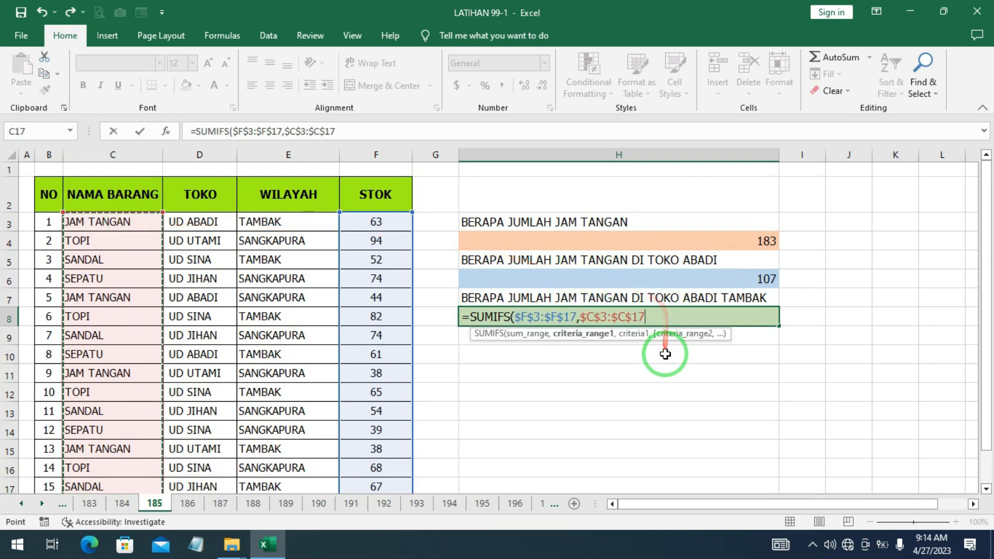
left_click(609, 314)
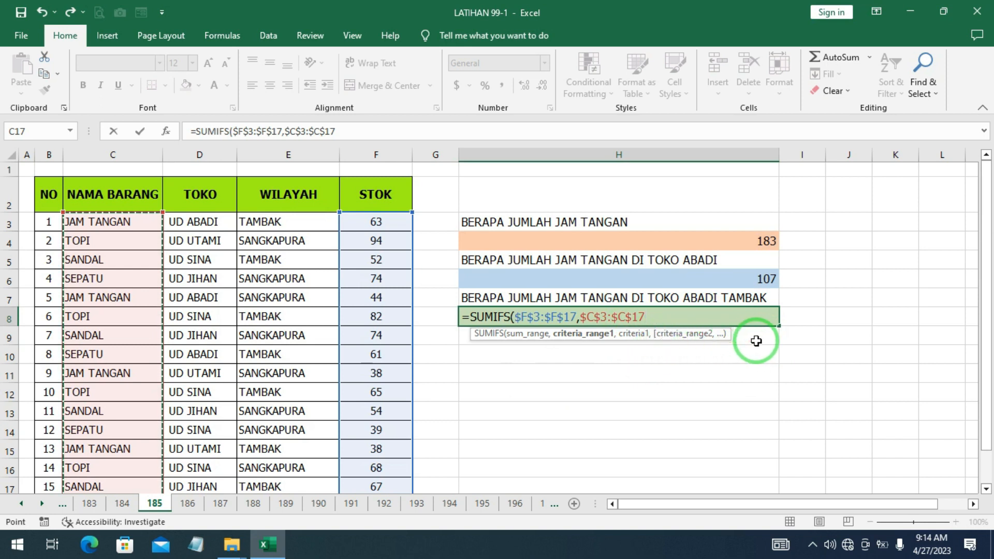
type(",\"JAM TANGAN")
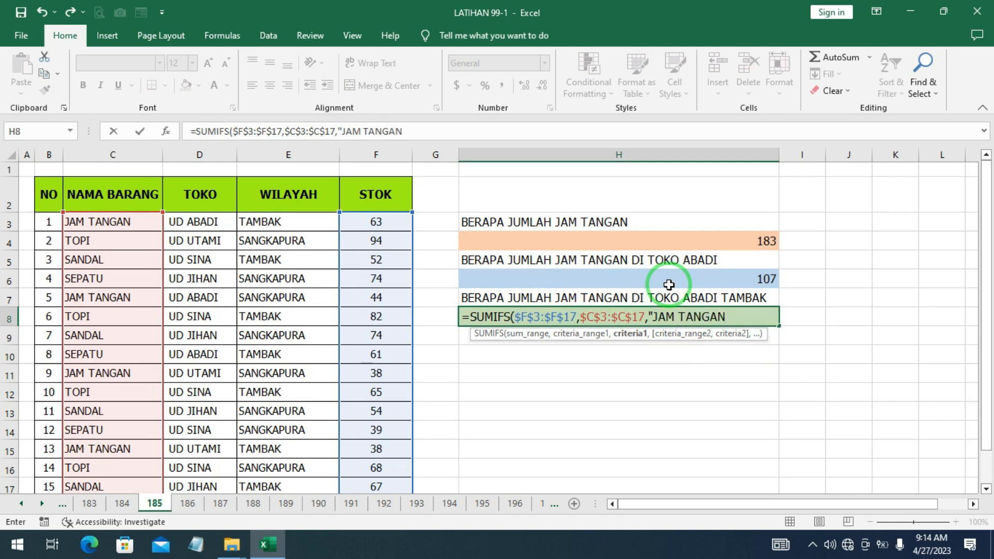
type(",")
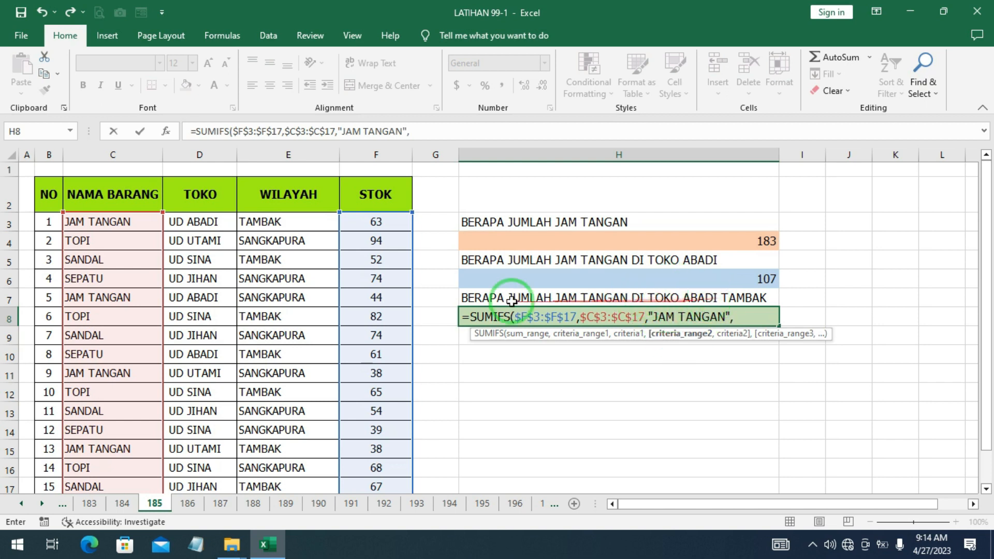
- Add the absolute criteria range $D$3:$D$17 with criterion "UD ABADI" to the H8 formula
left_click_drag(198, 224, 207, 478)
scroll(725, 352, "up", 1)
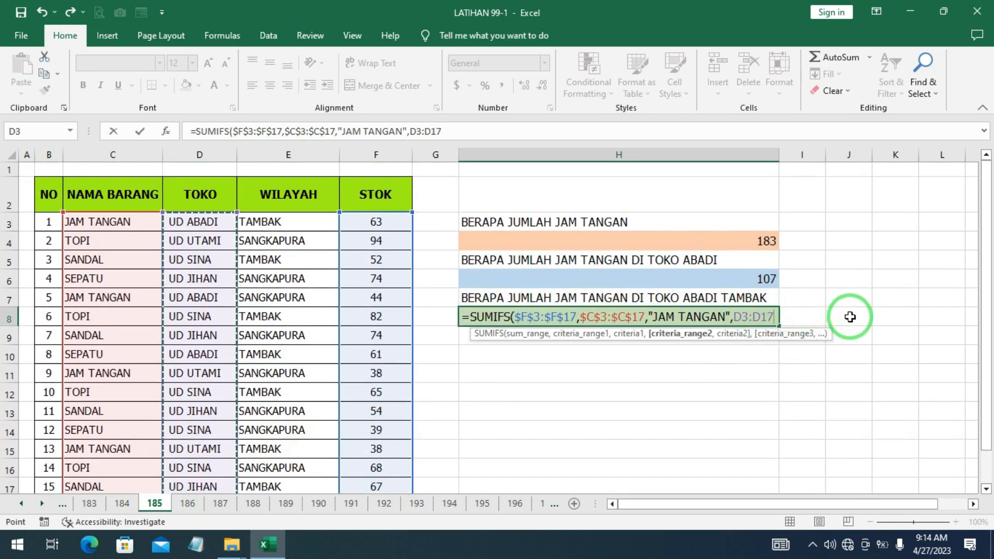
key("F4")
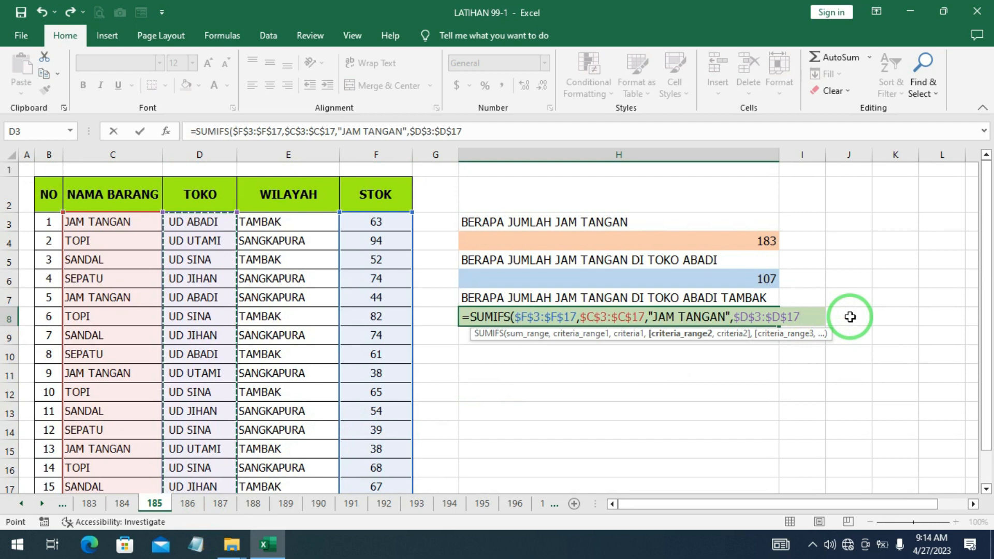
type(",\"UD ABADI")
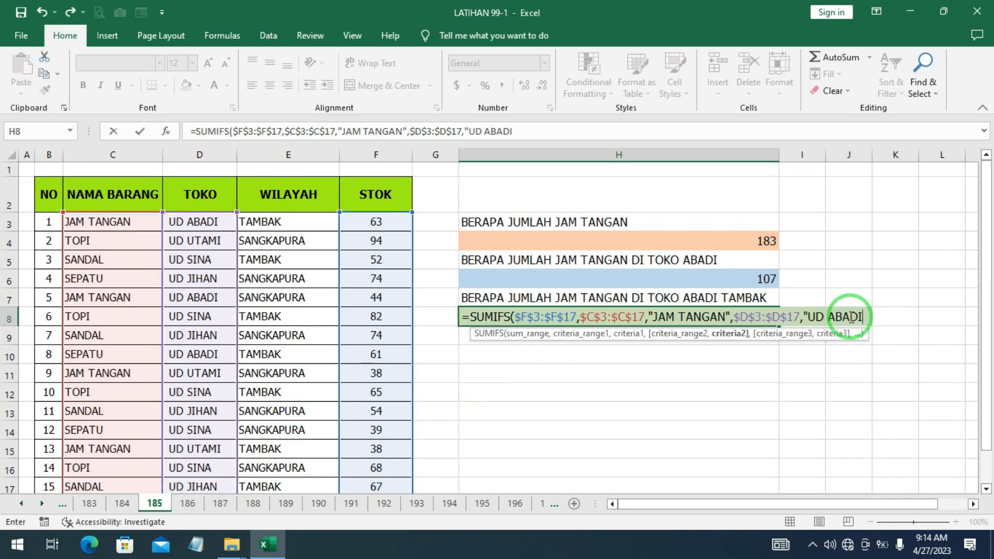
type("\",")
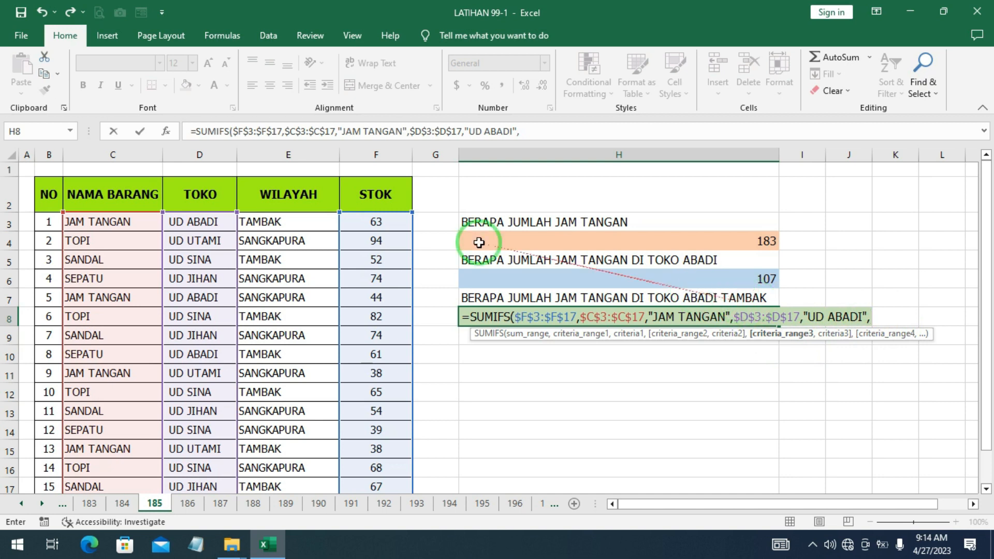
- Add the absolute criteria range $E$3:$E$17 with criterion "TAMBAK" and enter the H8 formula
mouse_move(297, 223)
left_mouse_down()
mouse_move(298, 470)
mouse_move(317, 285)
mouse_move(305, 138)
mouse_move(304, 220)
left_mouse_up()
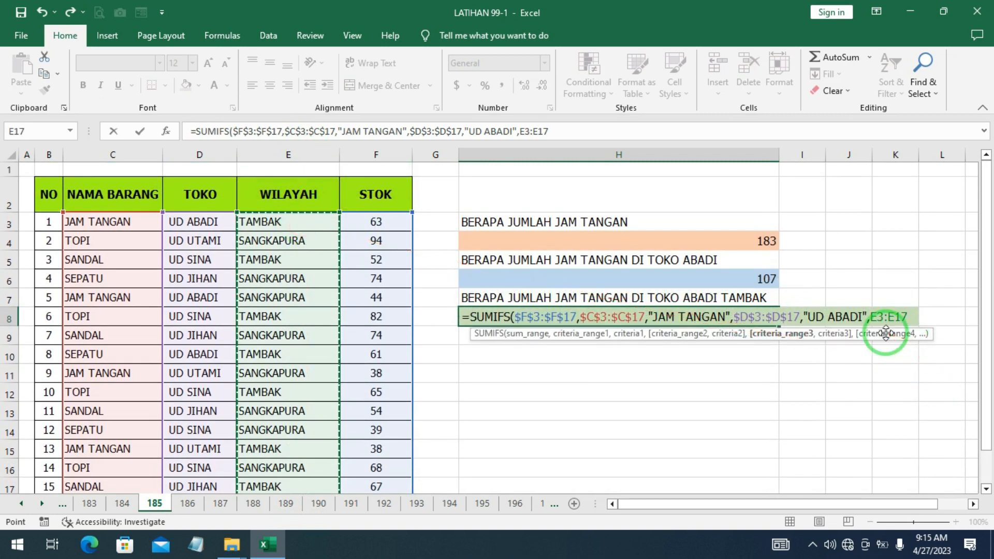
key("F4")
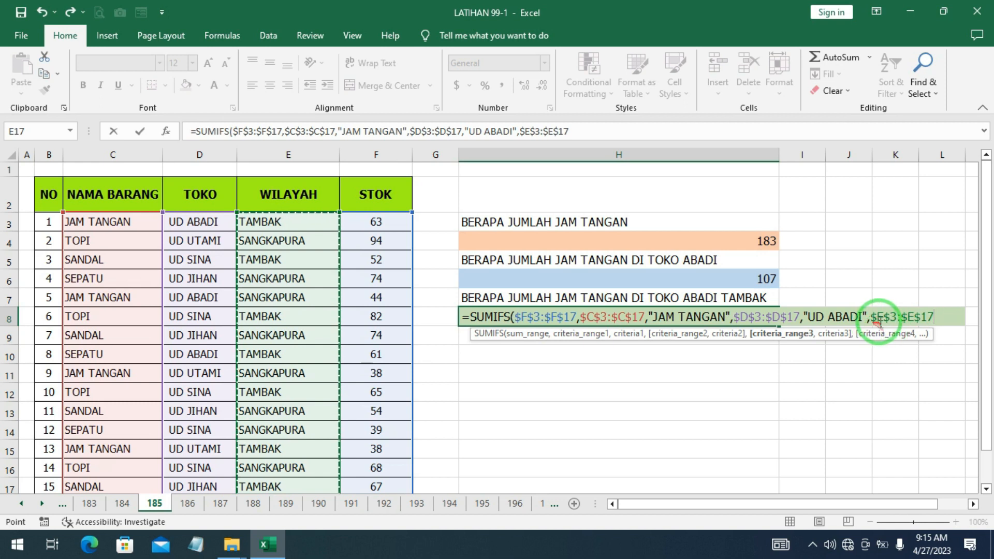
type(",")
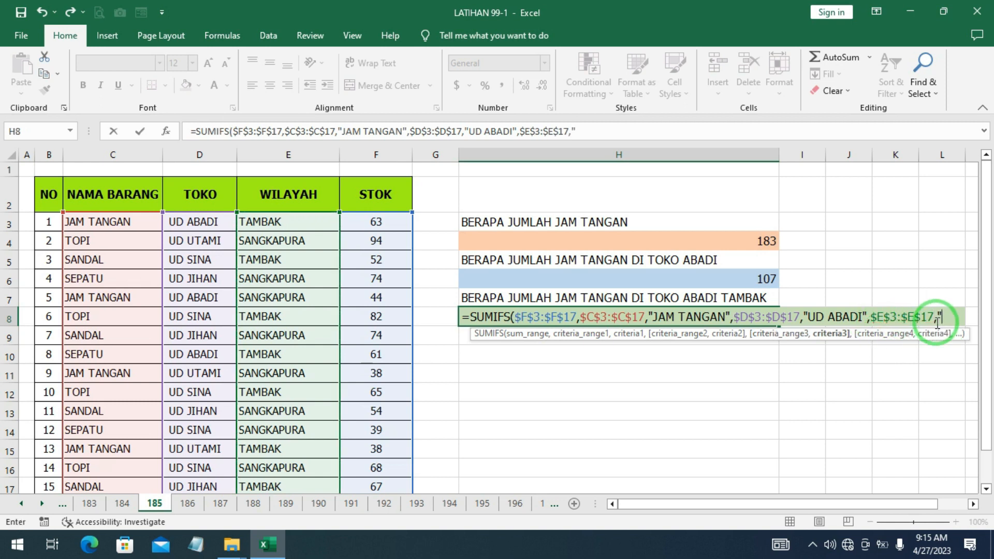
type("\"TAMBAK")
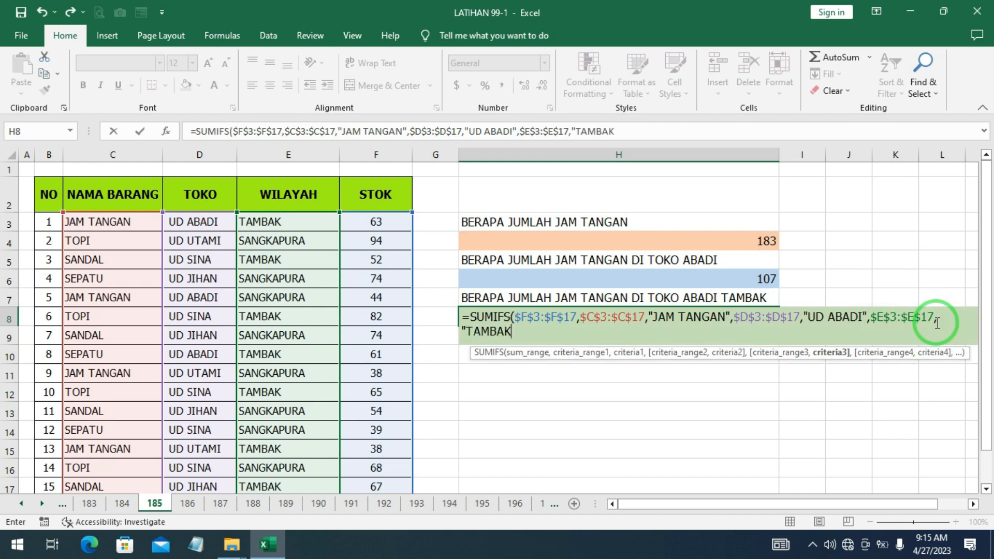
type("\")")
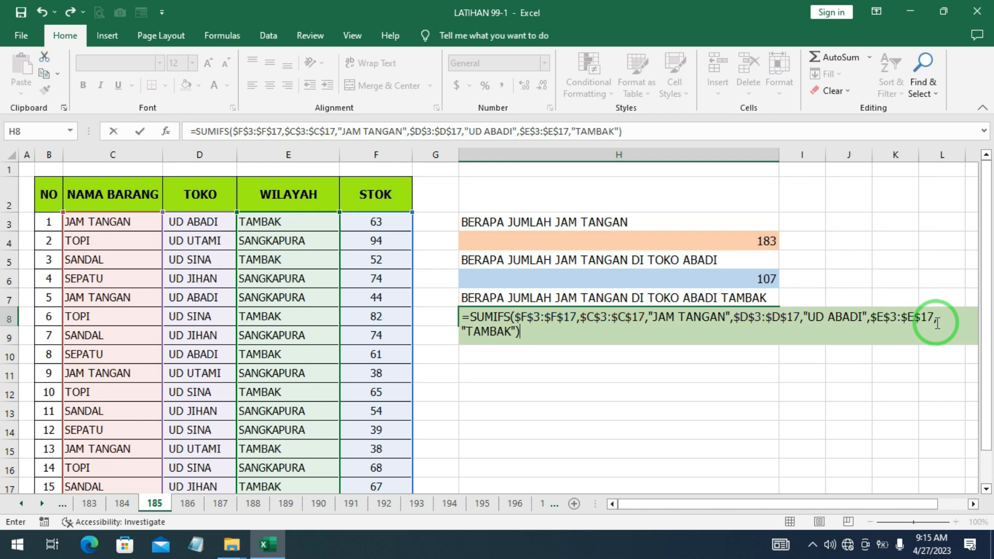
key("Return")
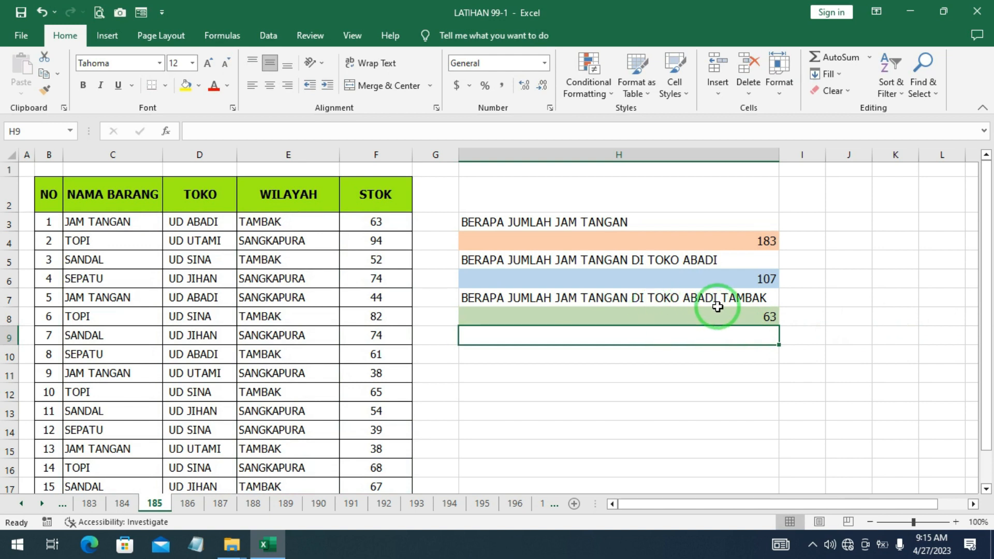
- Open the H8 formula to review its arguments
double_click(767, 319)
key("Return")
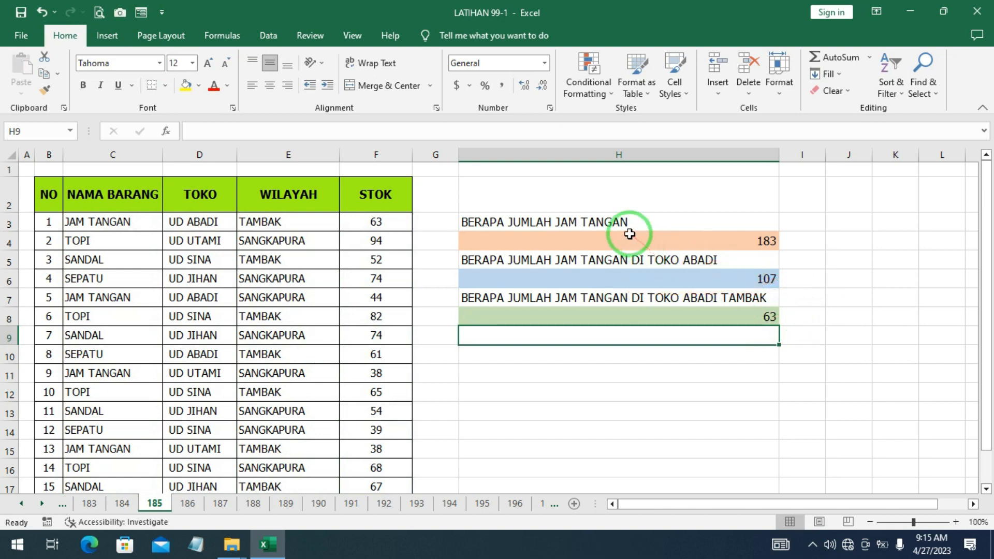
double_click(718, 316)
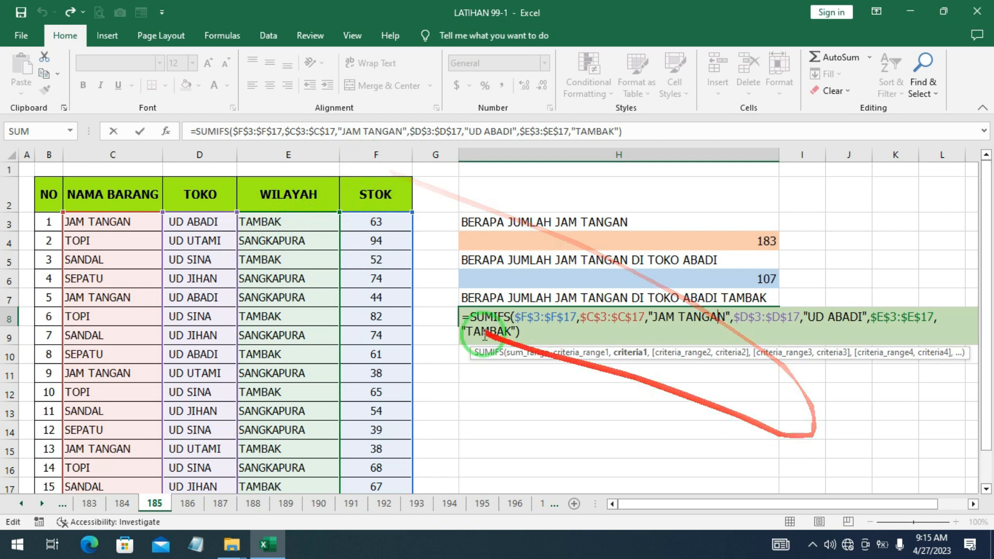
left_click(527, 333)
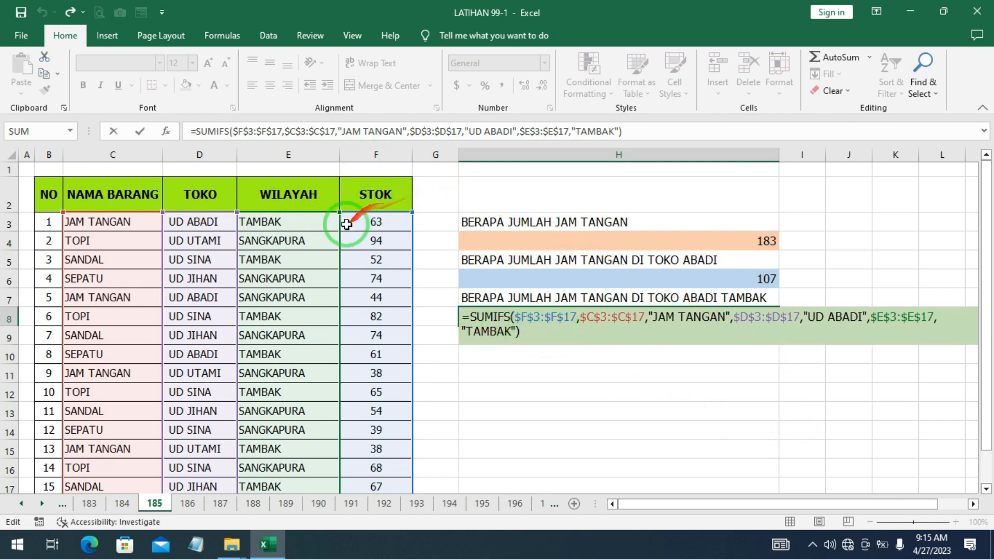
key("Return")
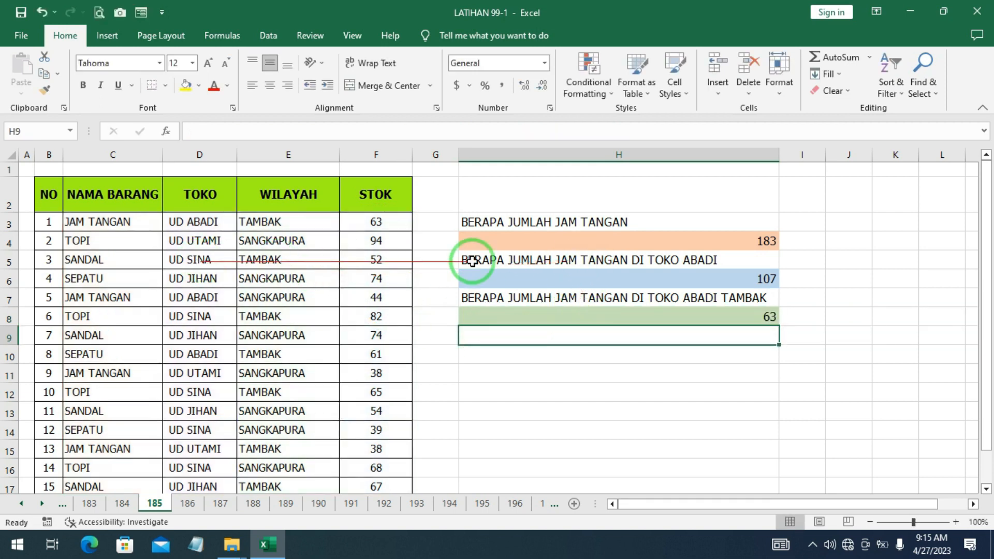
left_click(521, 226)
double_click(591, 224)
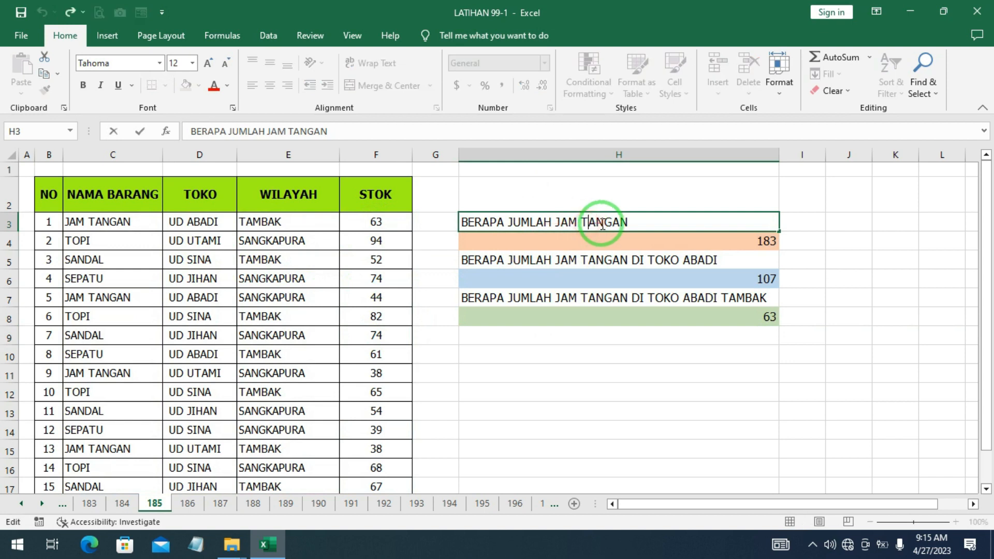
- Try replacing the H4 formula's item criterion with "T", then undo the edit
double_click(696, 241)
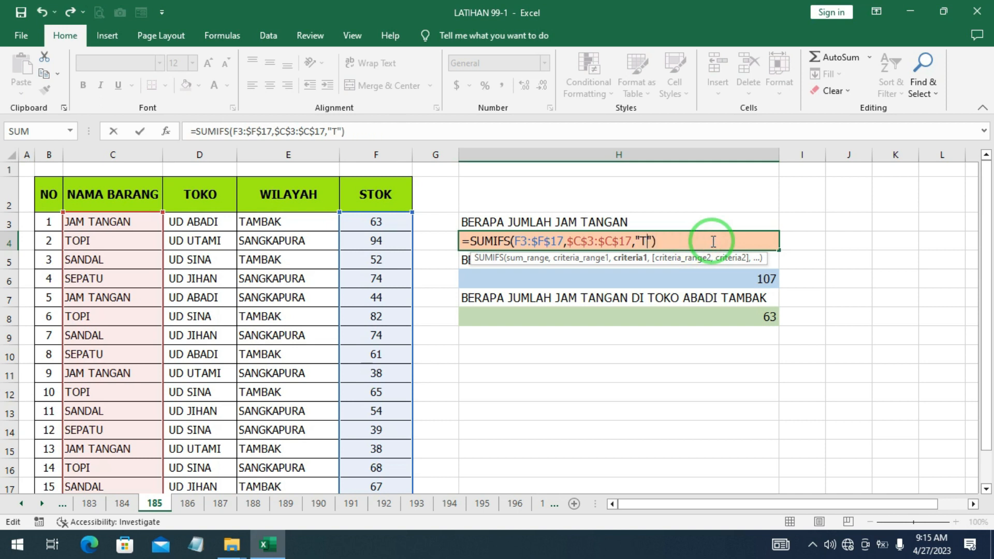
key("Return")
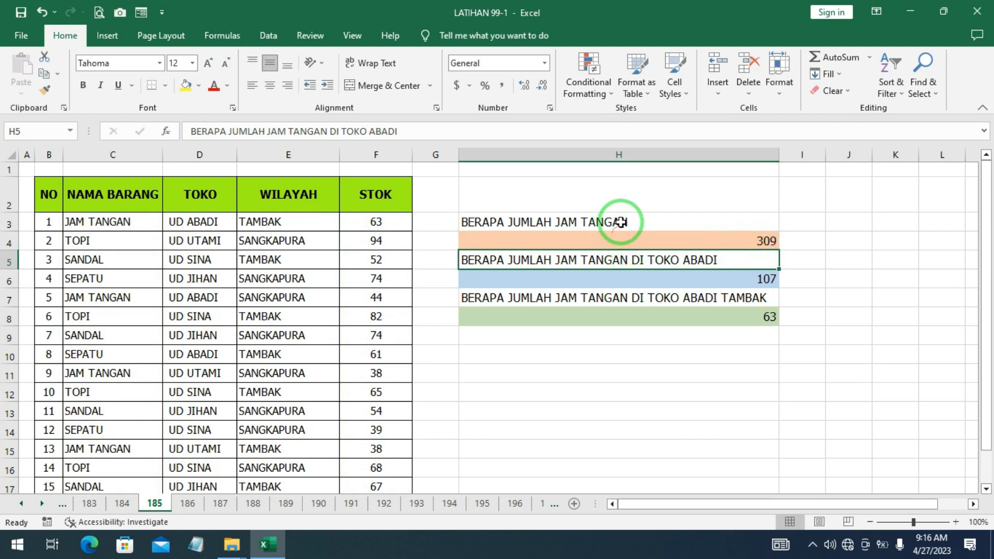
key("ctrl+z")
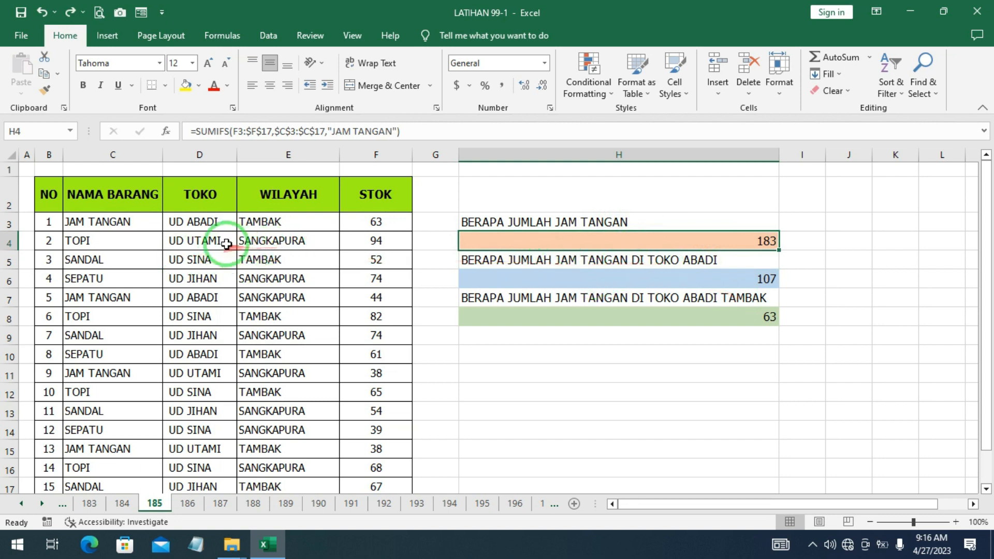
- Try replacing the H6 formula's item criterion "JAM TANGAN" with "TOPI"
double_click(662, 279)
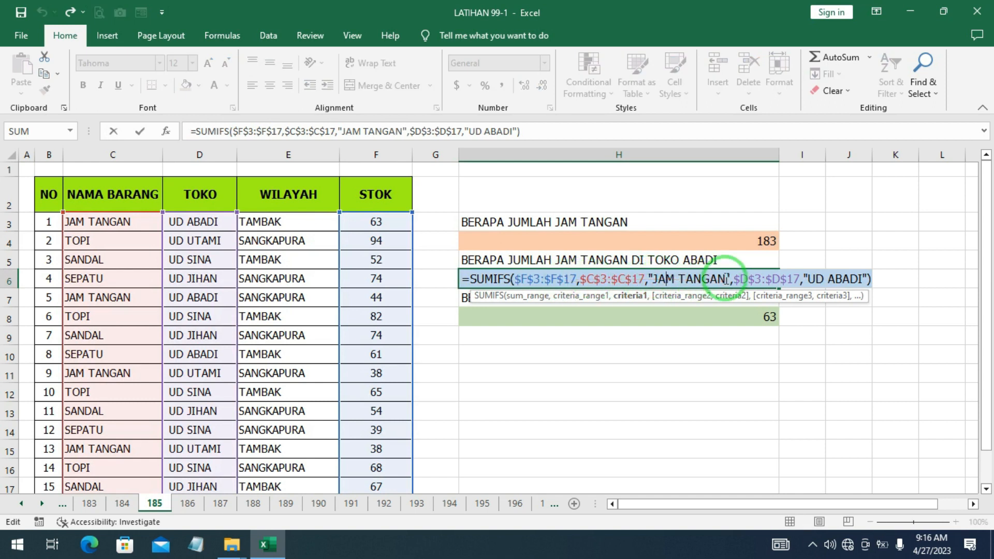
key("BackSpace")
key("BackSpace")
key("BackSpace")
key("BackSpace")
key("BackSpace")
key("BackSpace")
key("BackSpace")
key("BackSpace")
key("BackSpace")
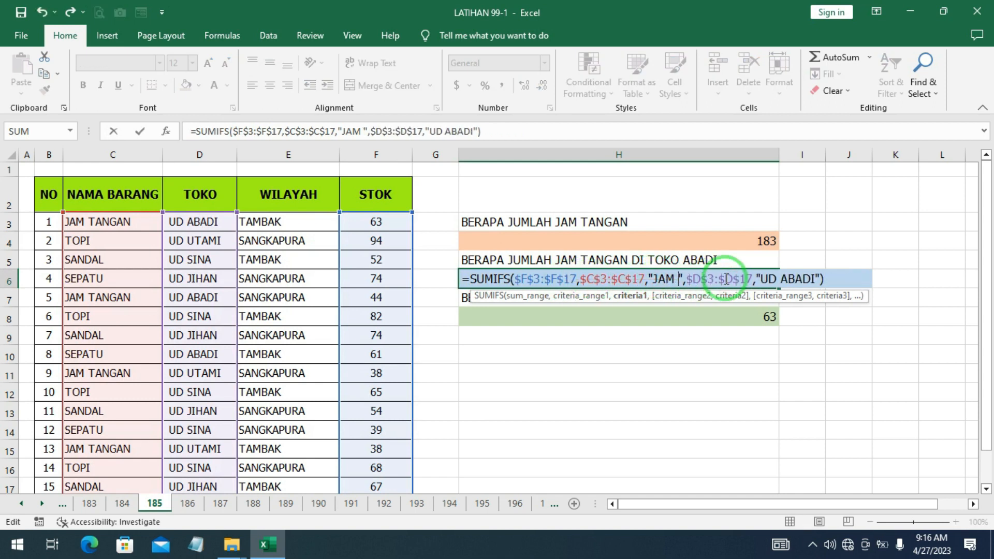
key("BackSpace")
type("TOPI")
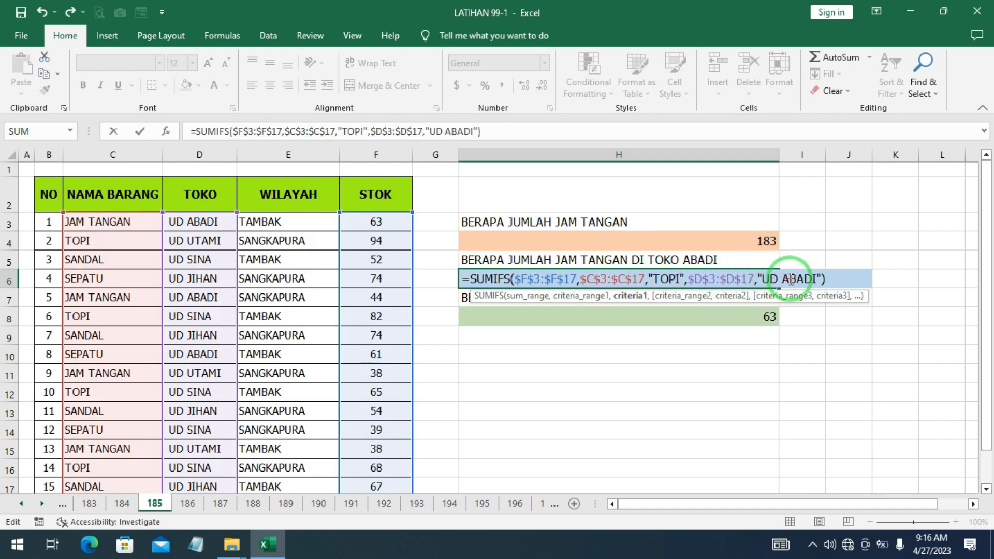
key("Return")
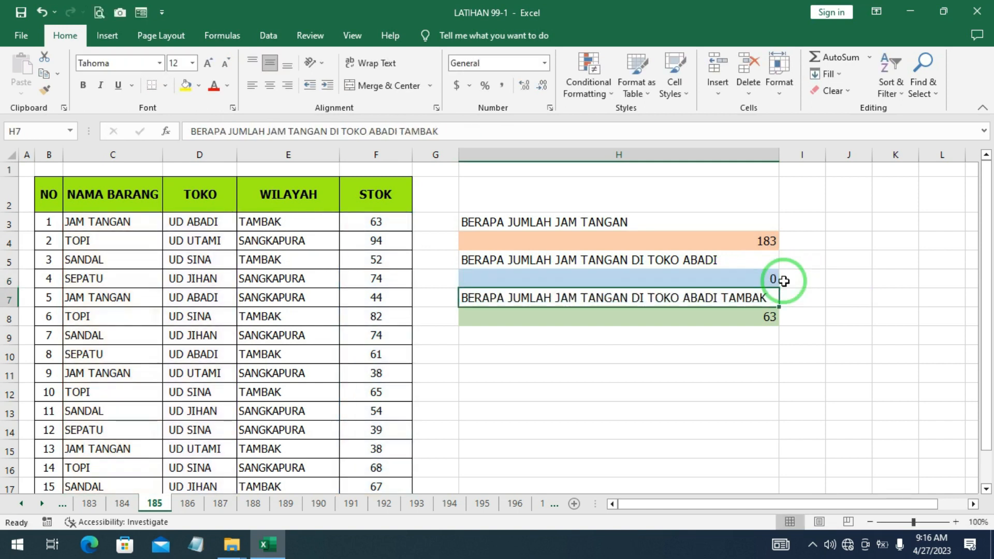
- Undo the H6 criterion change after checking the table's TOKO entries
left_click(764, 281)
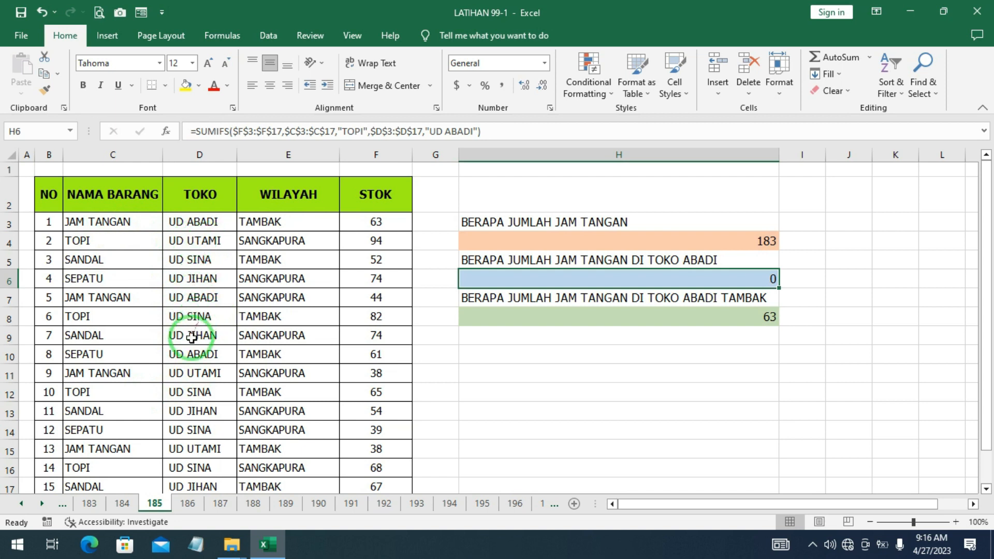
scroll(207, 398, "down", 1)
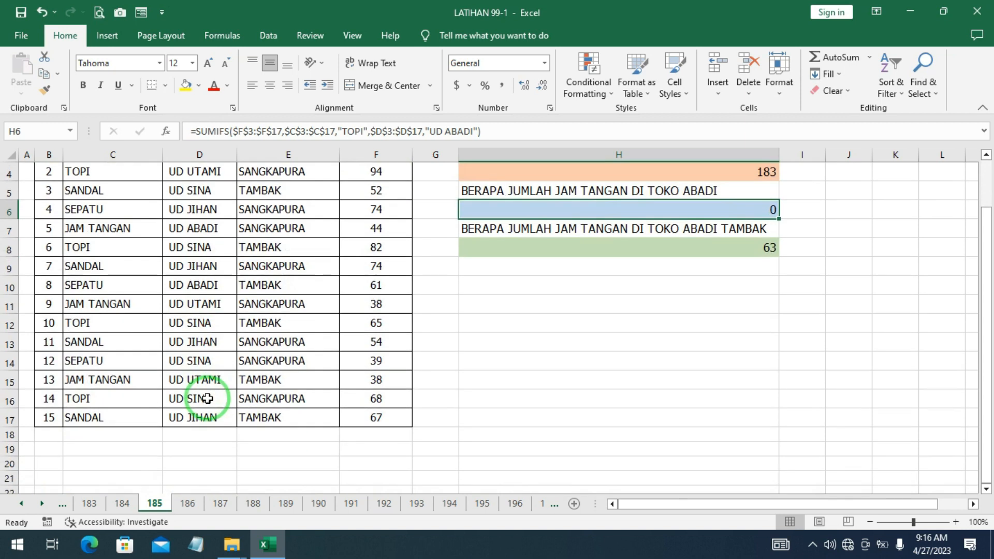
scroll(195, 378, "up", 1)
left_click_drag(197, 376, 433, 281)
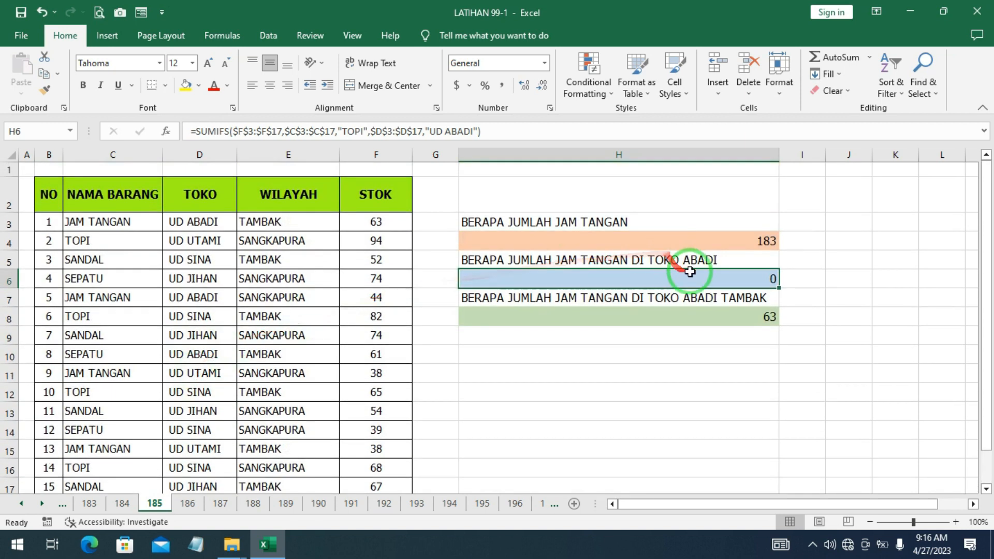
key("ctrl+z")
- Change the H8 formula's region criterion to "SANGKAPURA"
left_click_drag(694, 293, 616, 305)
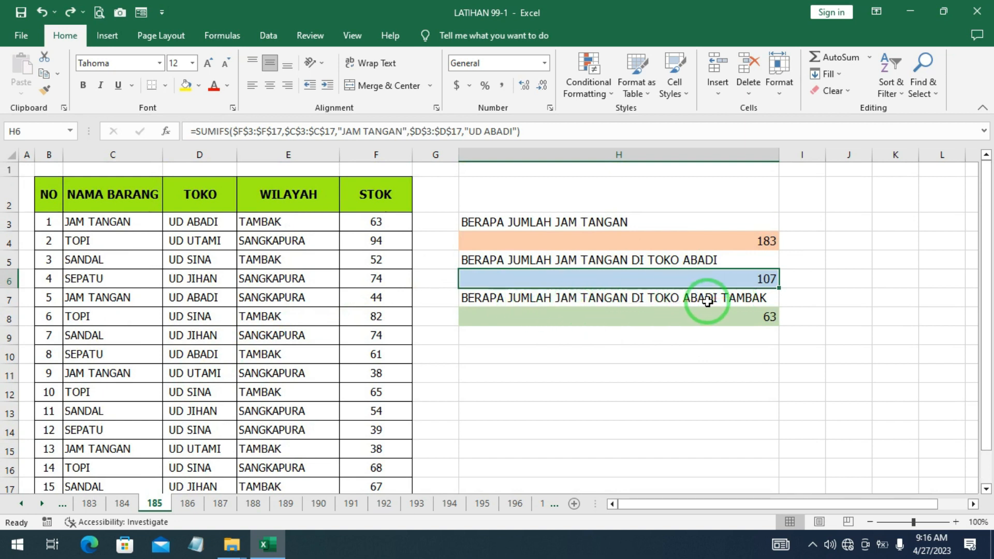
left_click(741, 317)
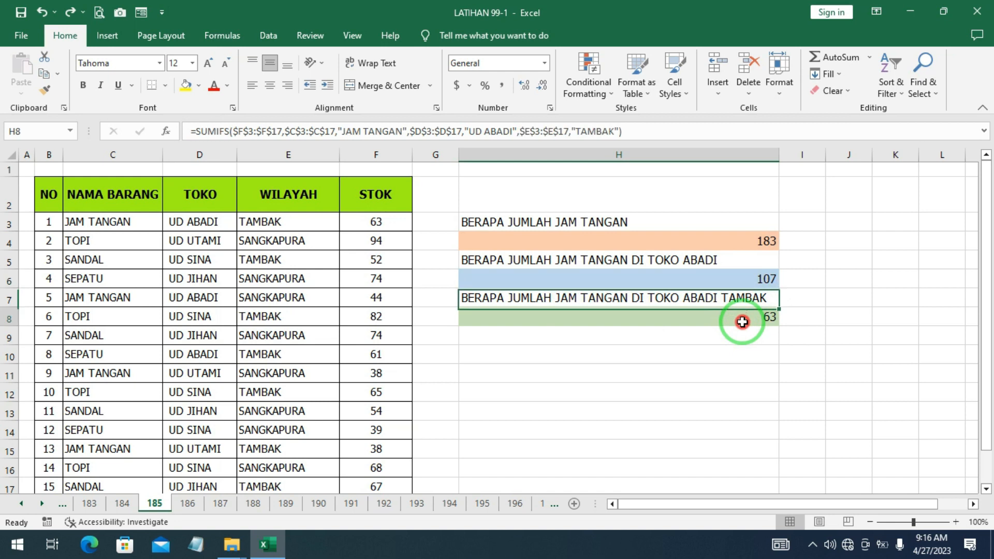
double_click(740, 317)
left_click(511, 331)
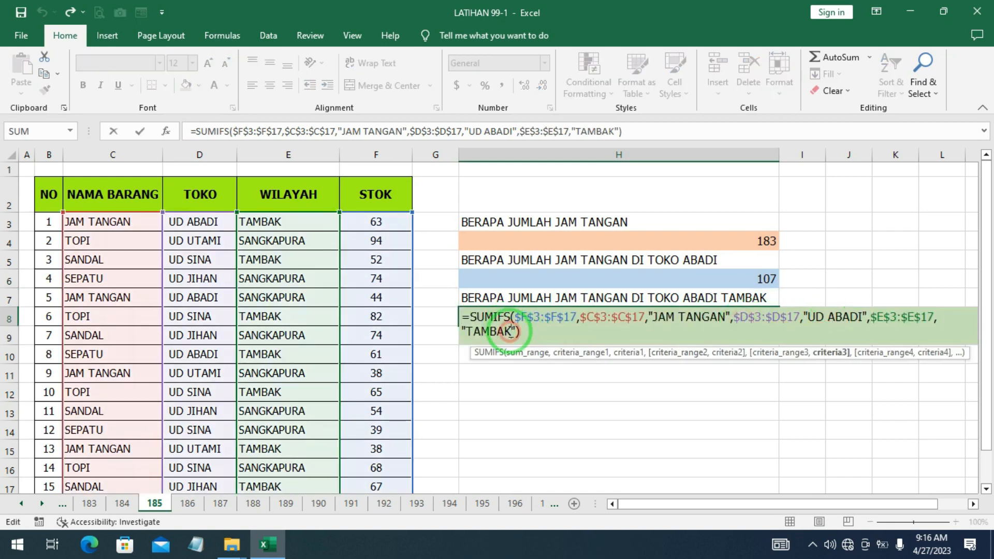
key("BackSpace")
key("BackSpace")
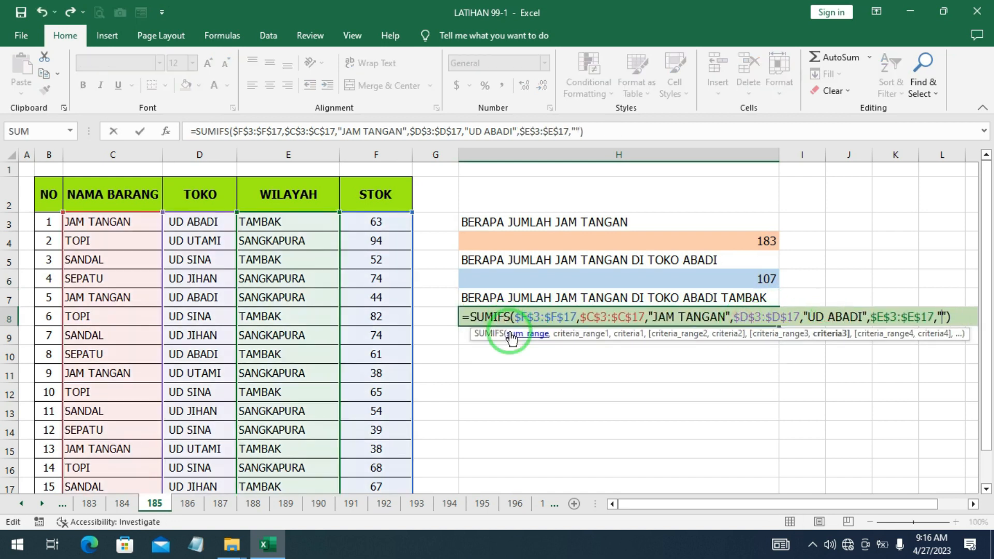
type("SANGKAPURA")
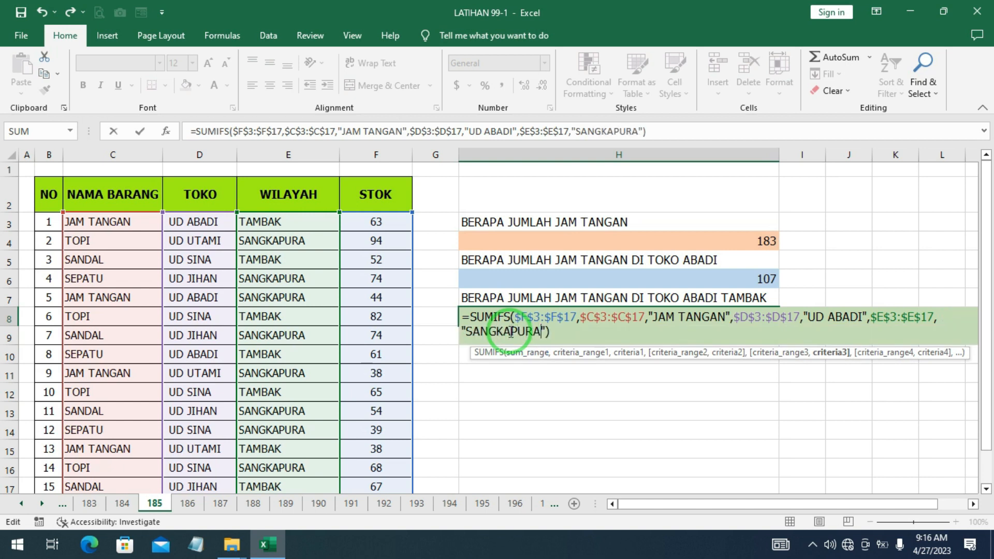
key("Return")
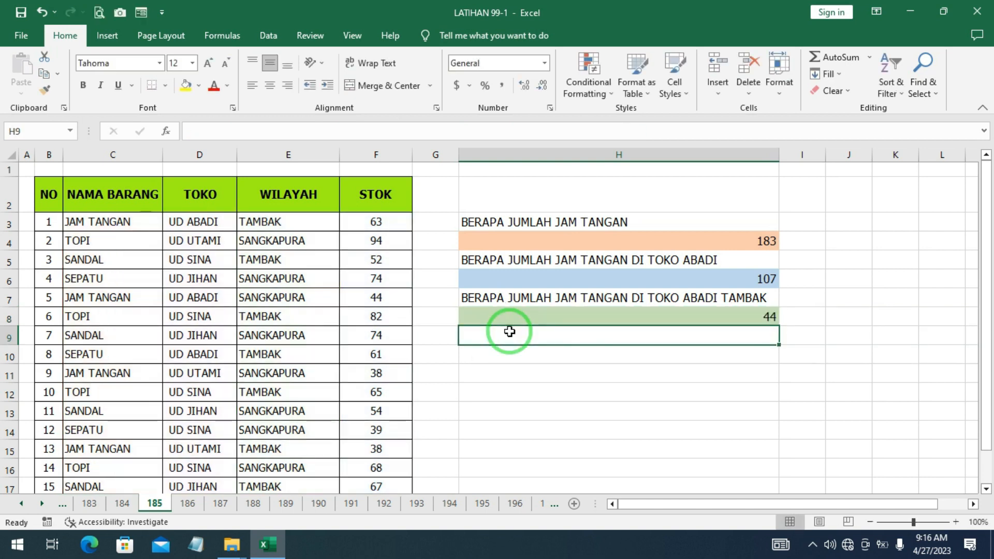
left_click(757, 316)
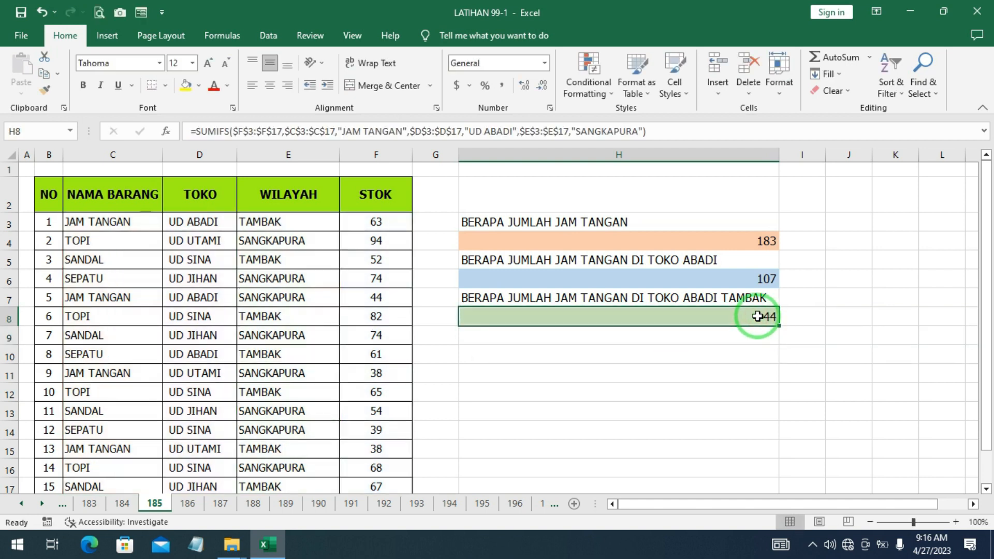